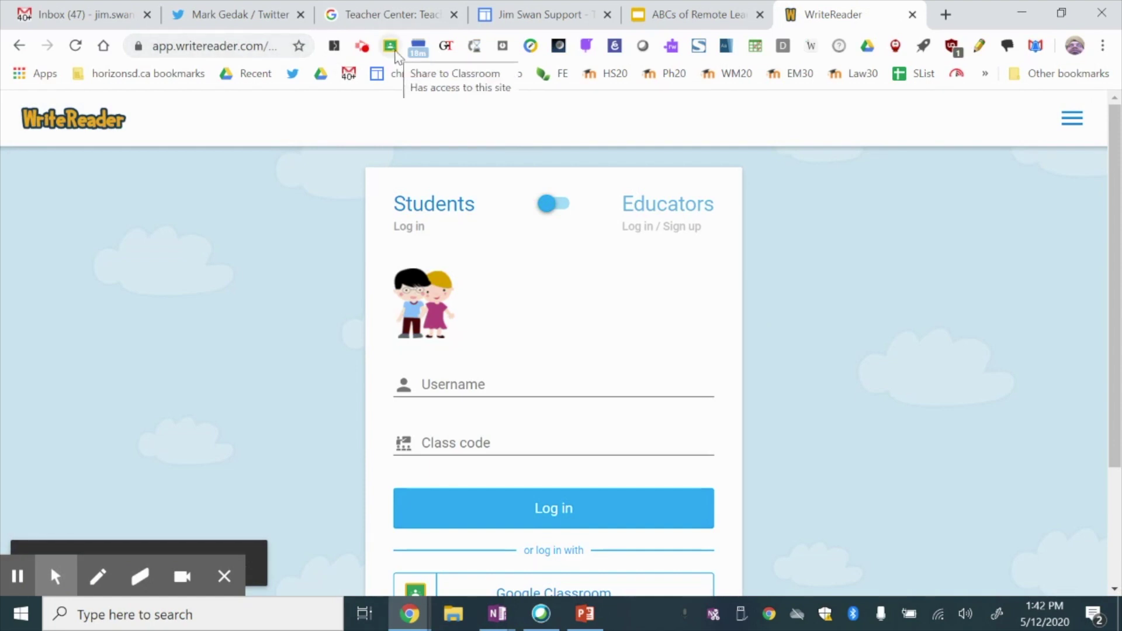
- Start a Share to Classroom assignment sharing the WriteReader login page, titled WriteReader
left_click(391, 47)
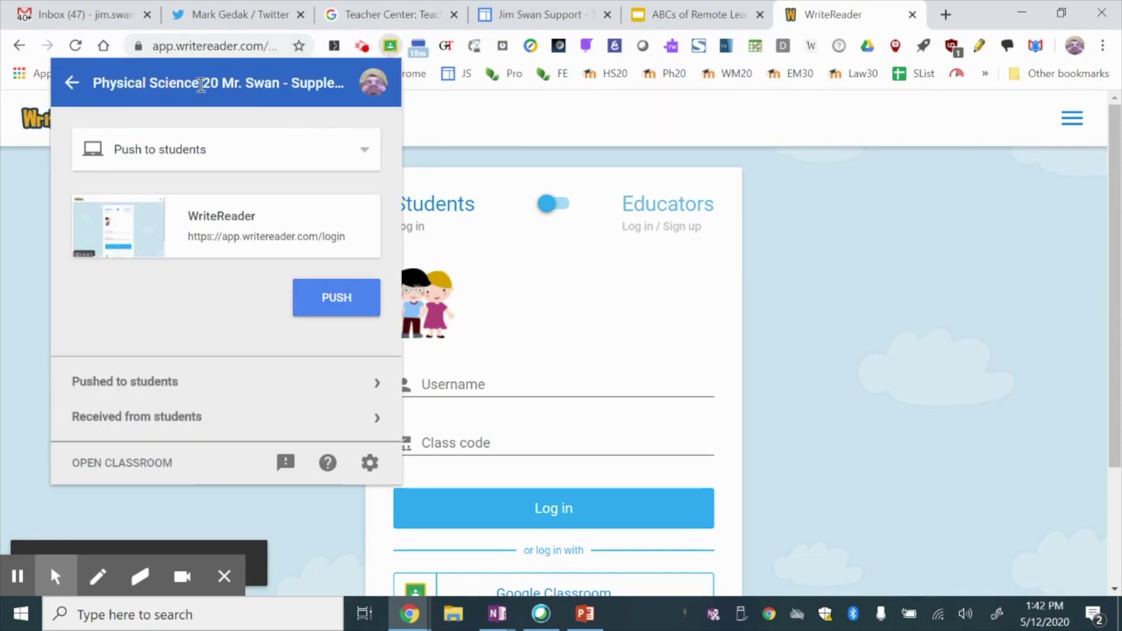
left_click(207, 158)
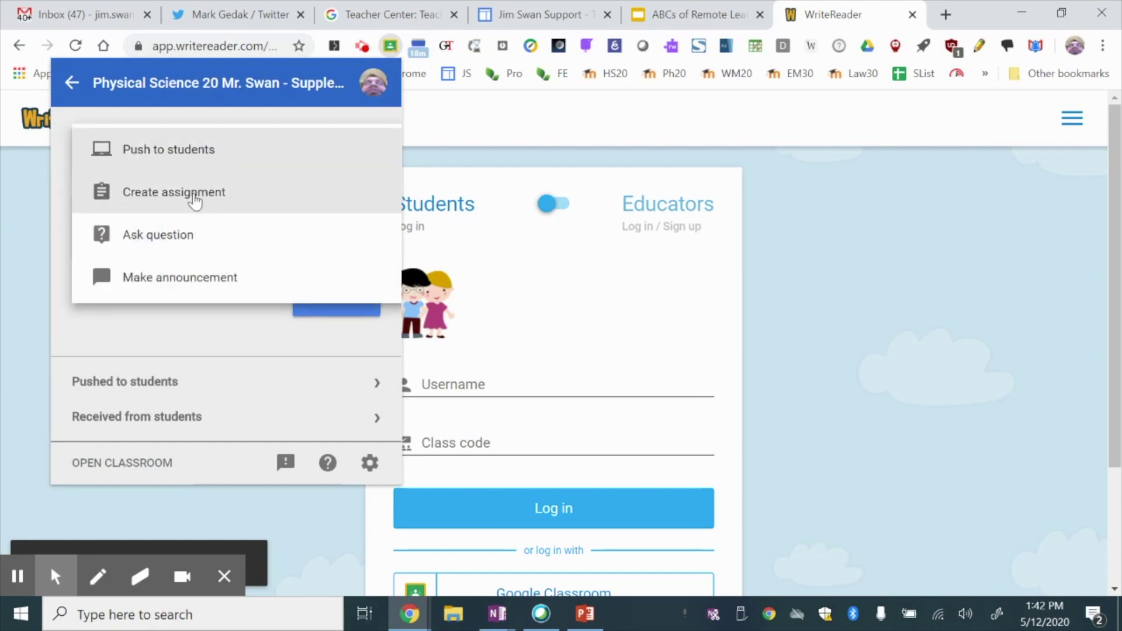
left_click(193, 203)
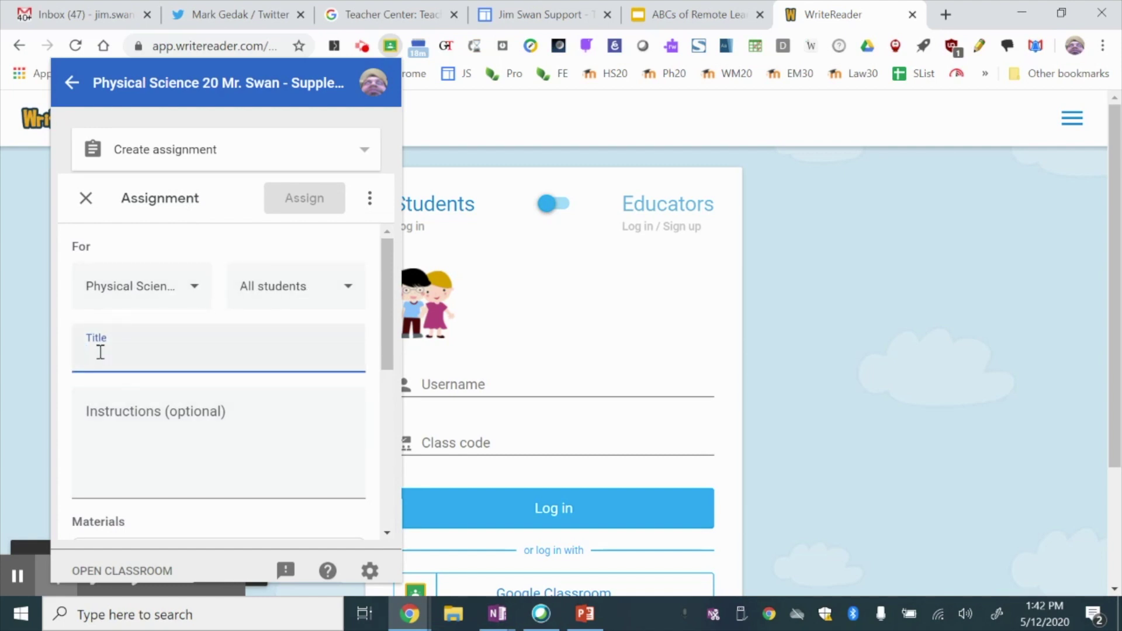
type("WriteRea")
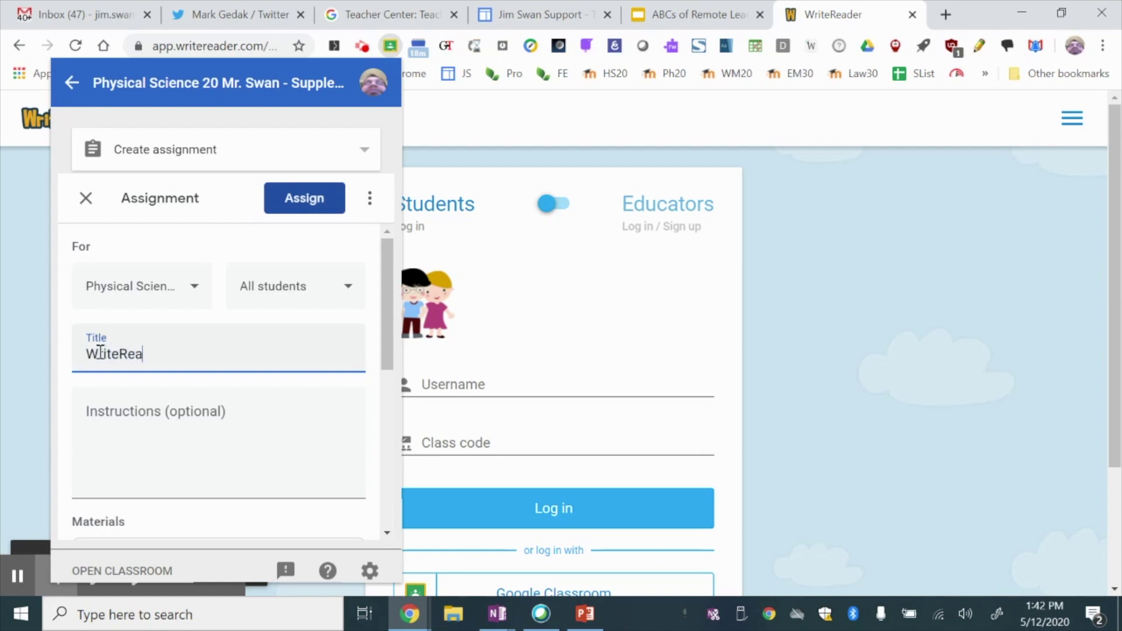
type("der")
mouse_move(248, 496)
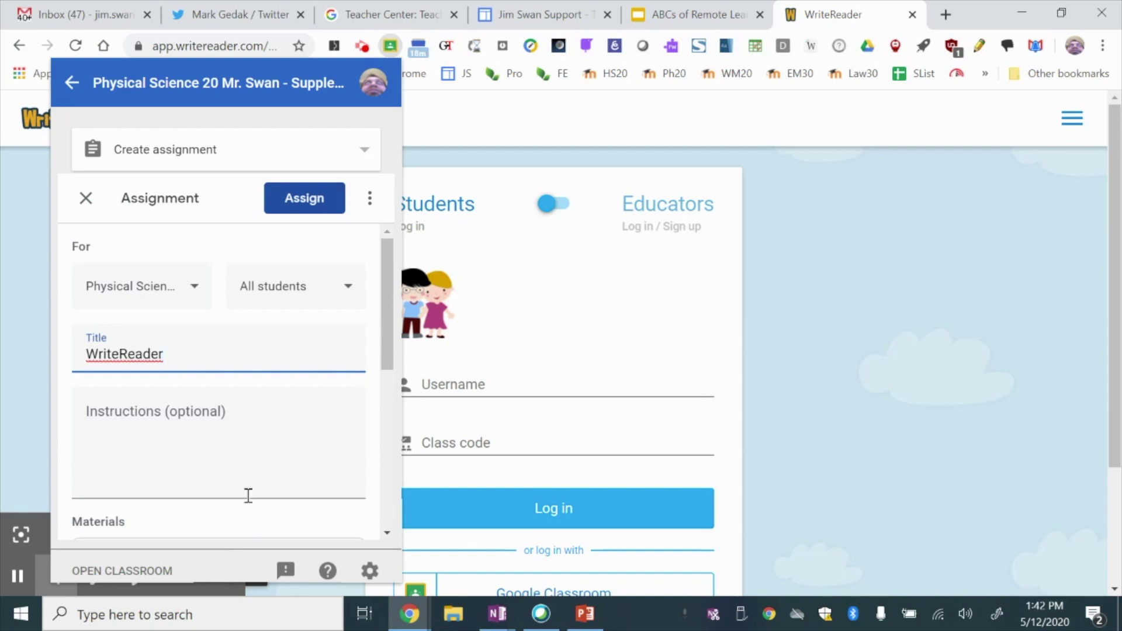
scroll(248, 465, "down", 2)
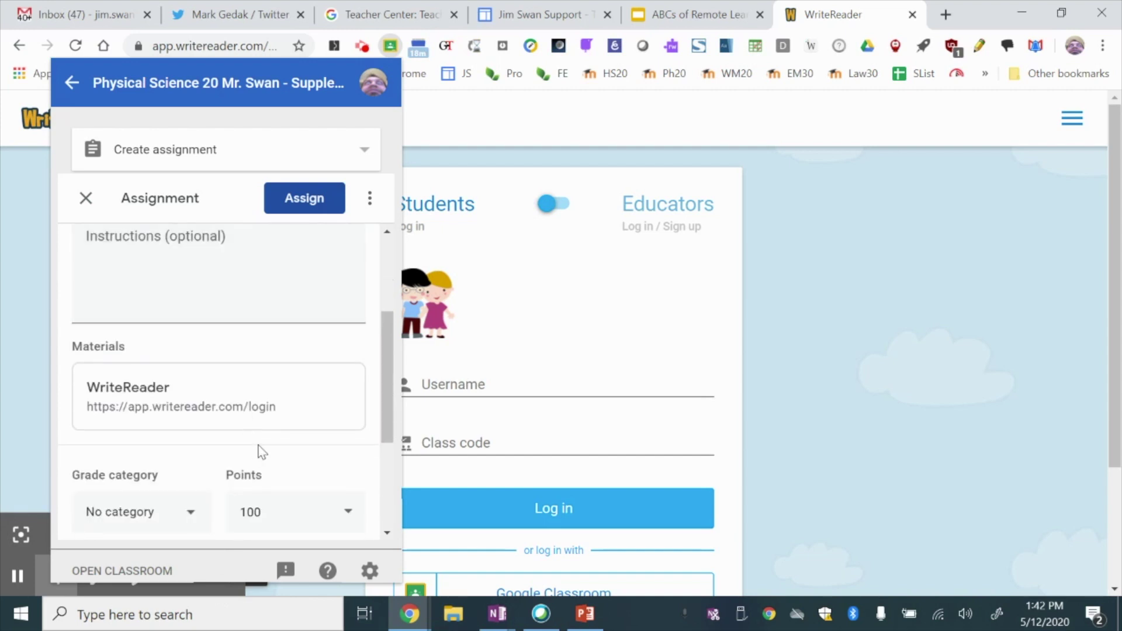
scroll(260, 451, "down", 1)
- Set the assignment's grade category to Work and its points to Ungraded
left_click(186, 430)
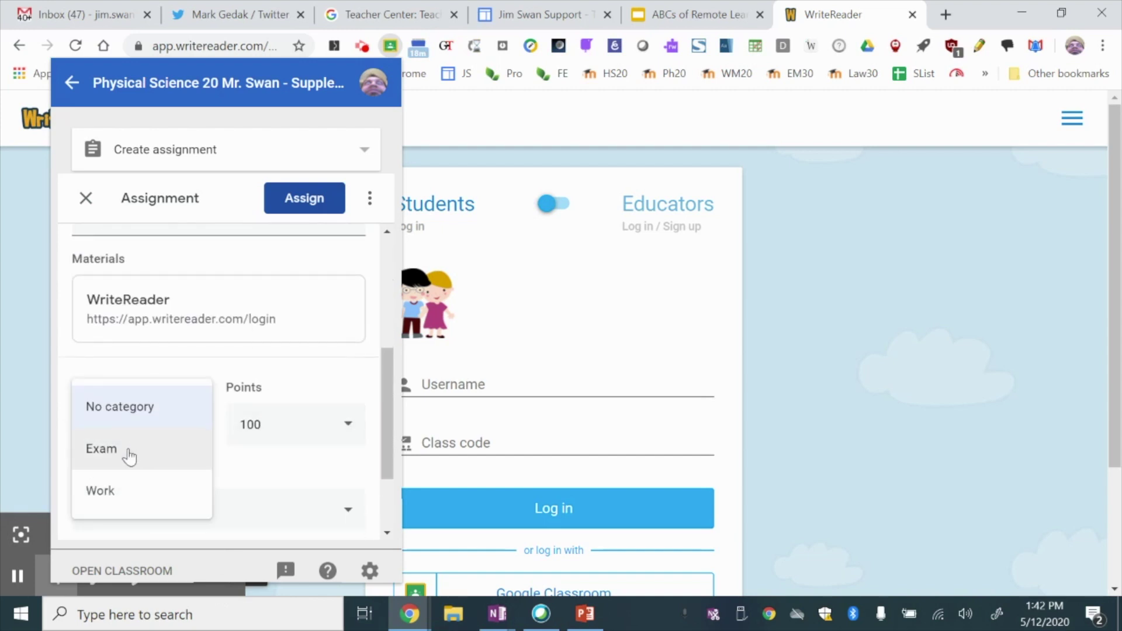
left_click(116, 492)
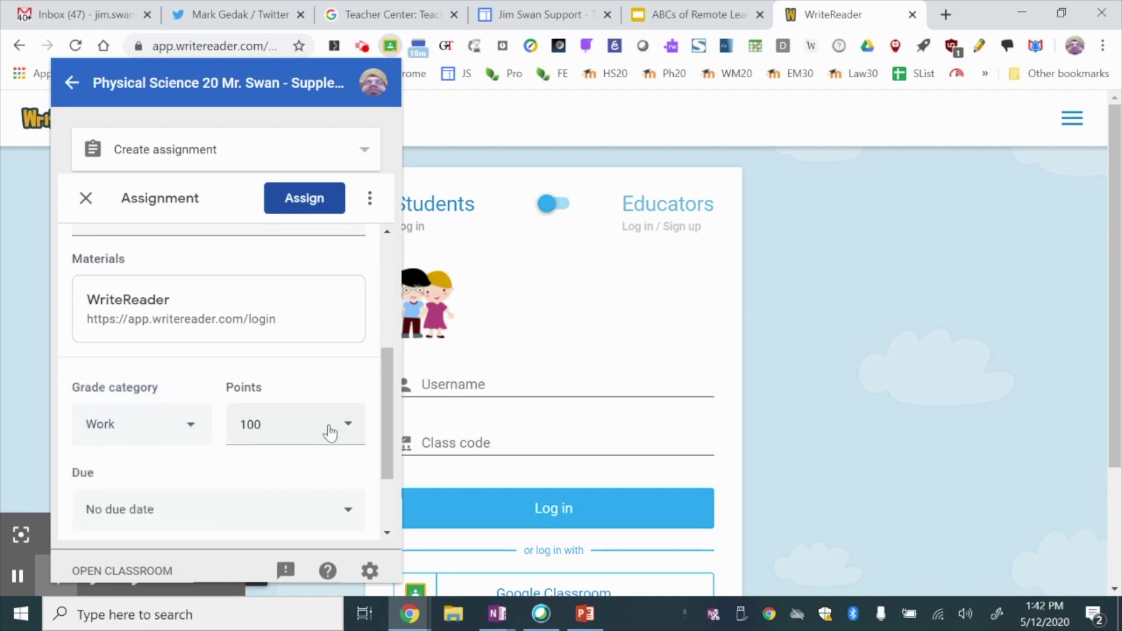
left_click(351, 430)
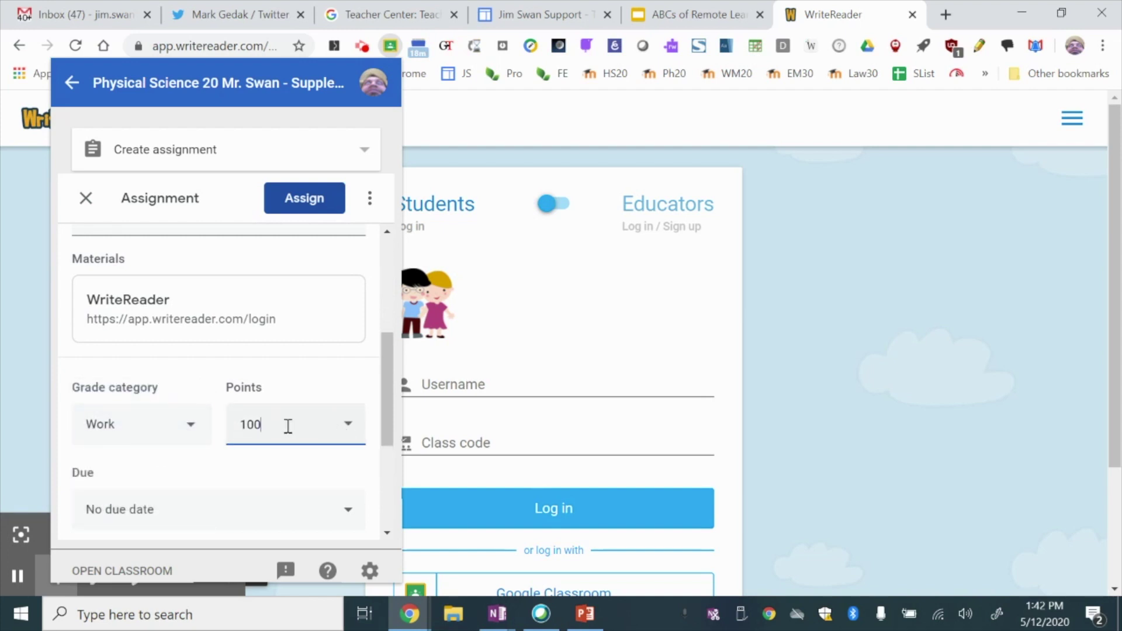
scroll(288, 427, "down", 2)
scroll(333, 250, "up", 1)
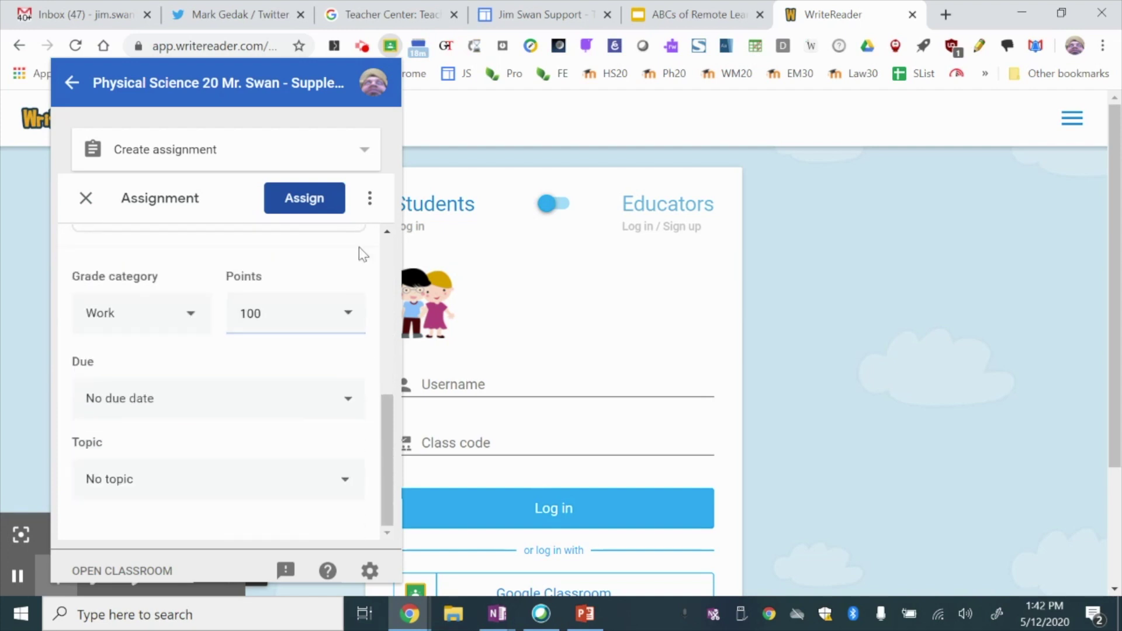
left_click(349, 314)
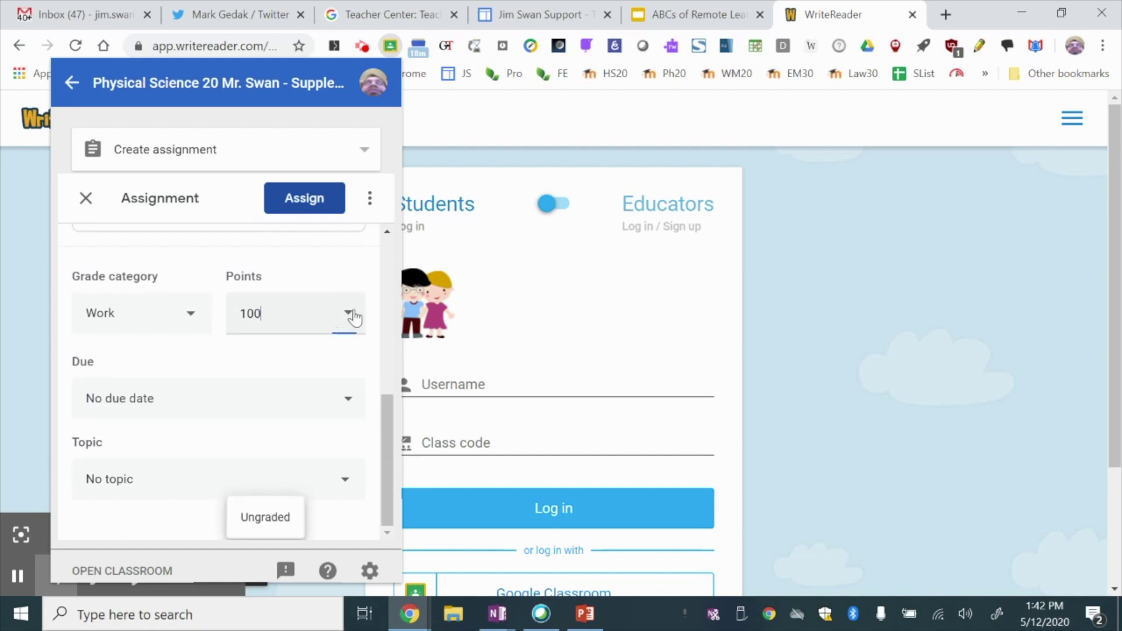
left_click(268, 523)
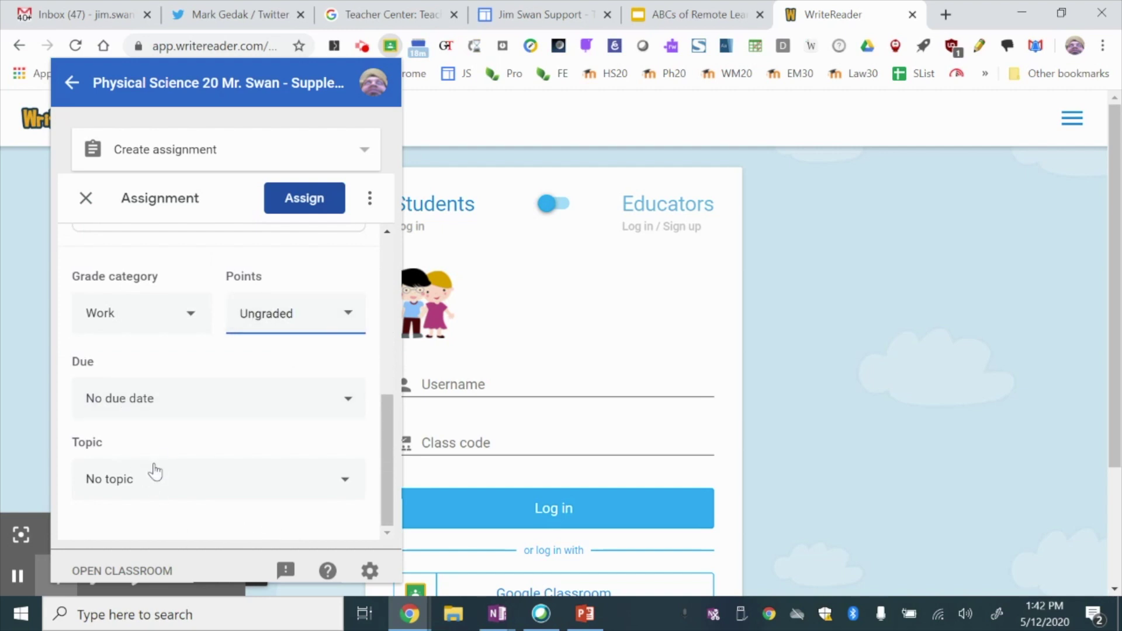
- File it under the Class Tools topic, add Google Classroom sign-in instructions, and post it
left_click(151, 487)
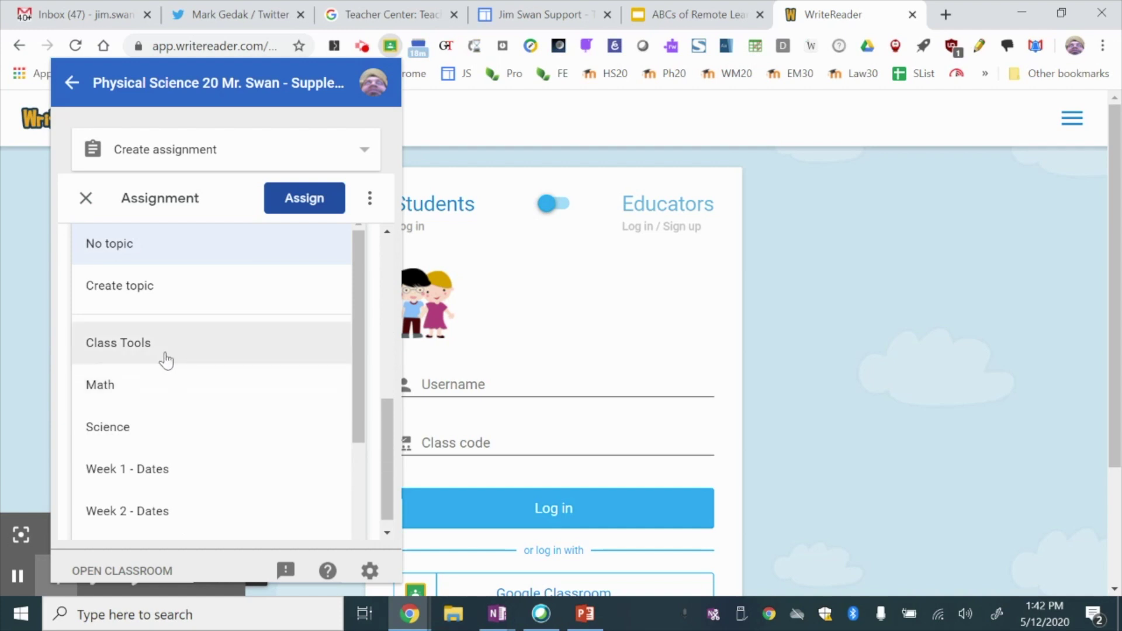
left_click(166, 355)
scroll(219, 416, "up", 3)
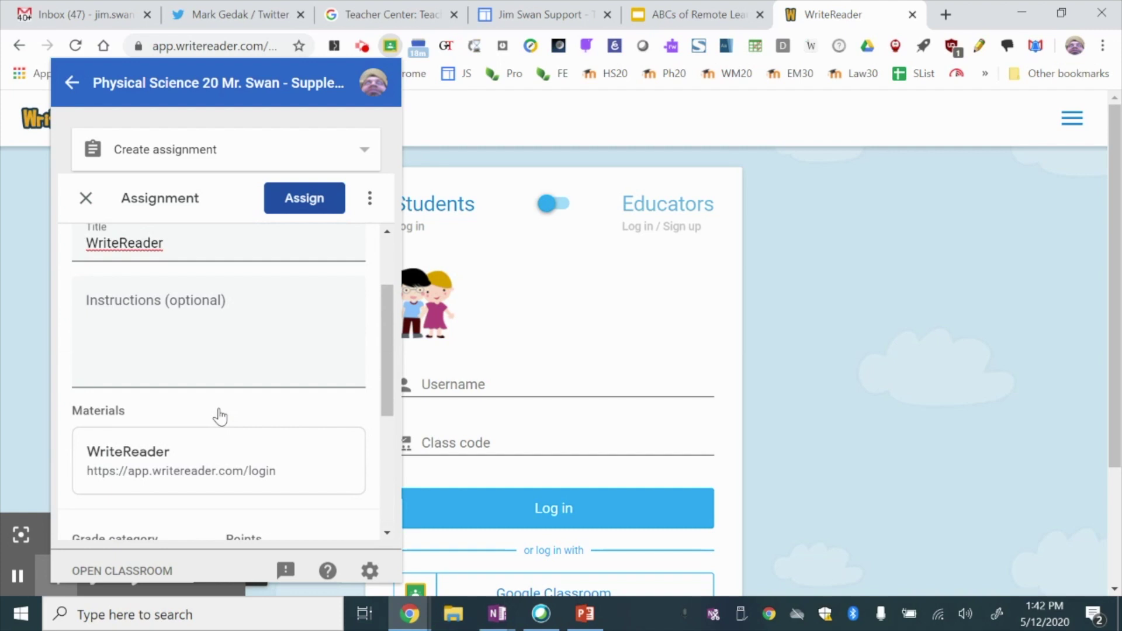
scroll(263, 354, "up", 2)
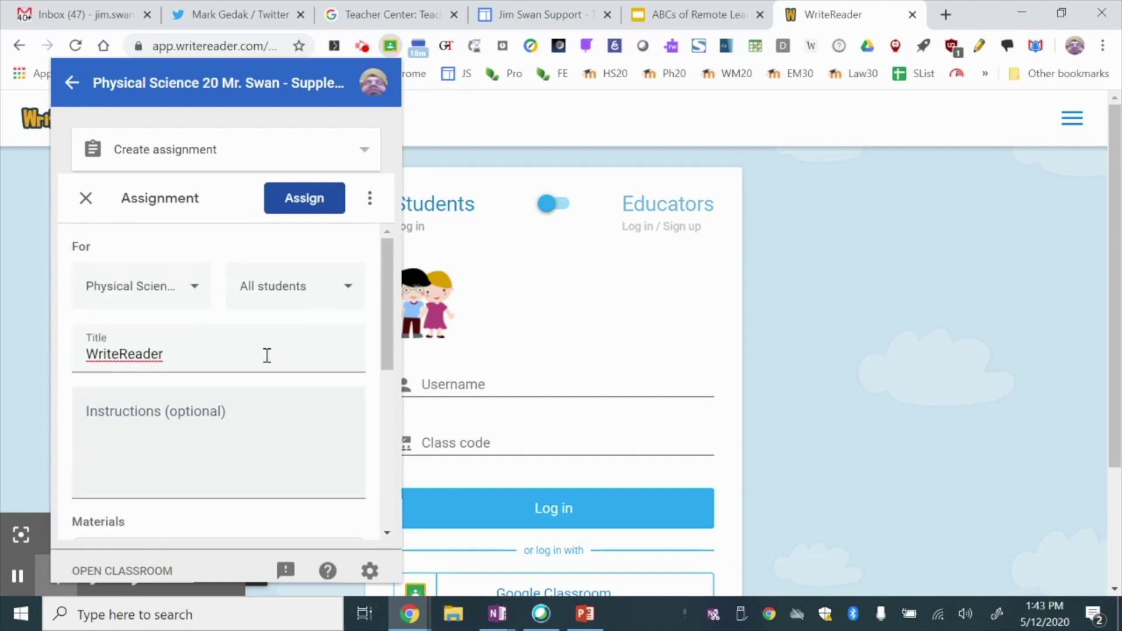
left_click(160, 435)
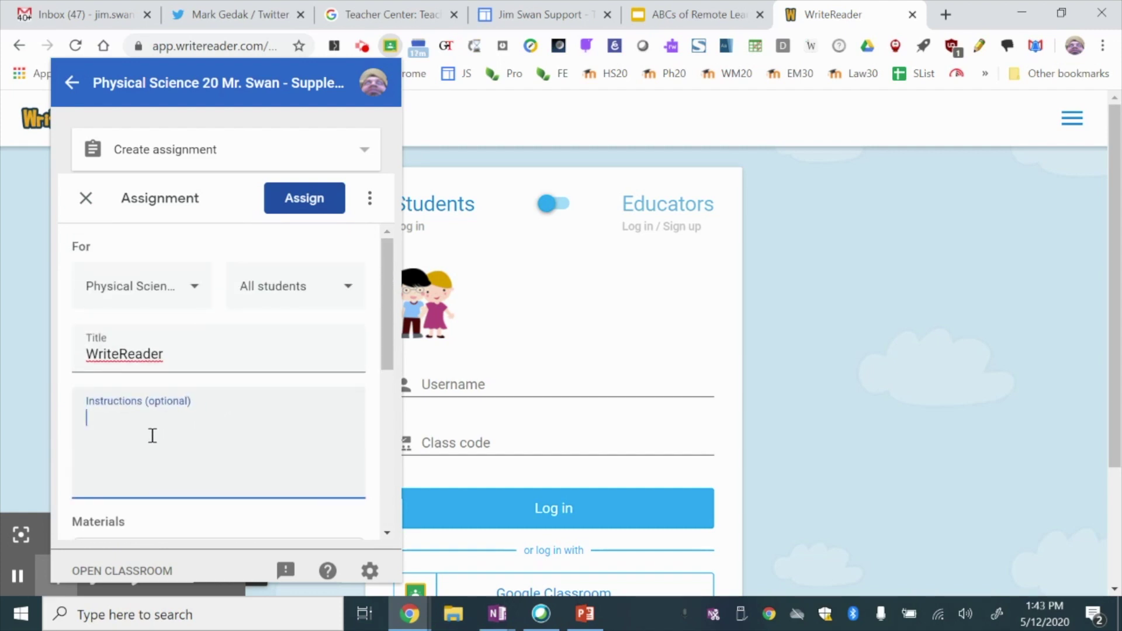
type("Sign in u")
type("sing your")
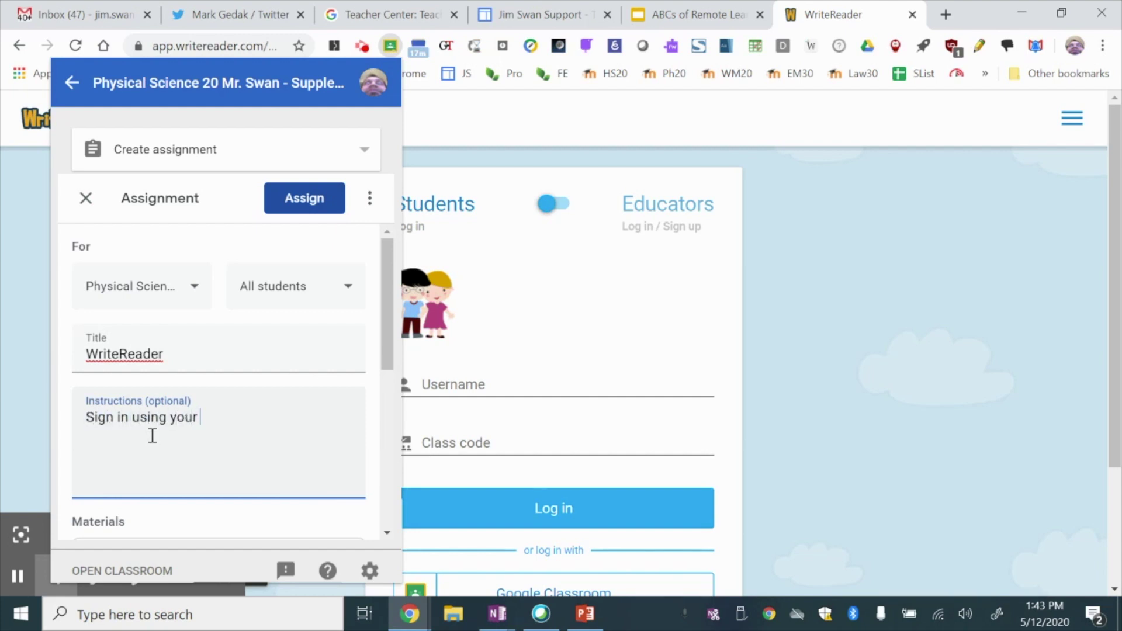
type(" google classroom button")
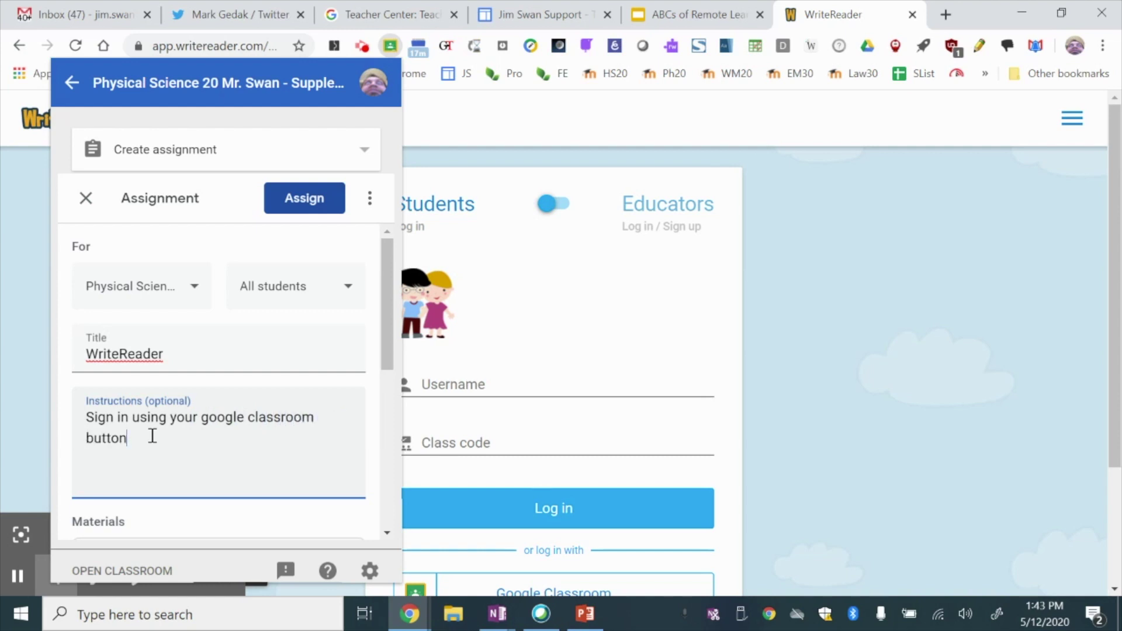
type("!")
left_click(301, 209)
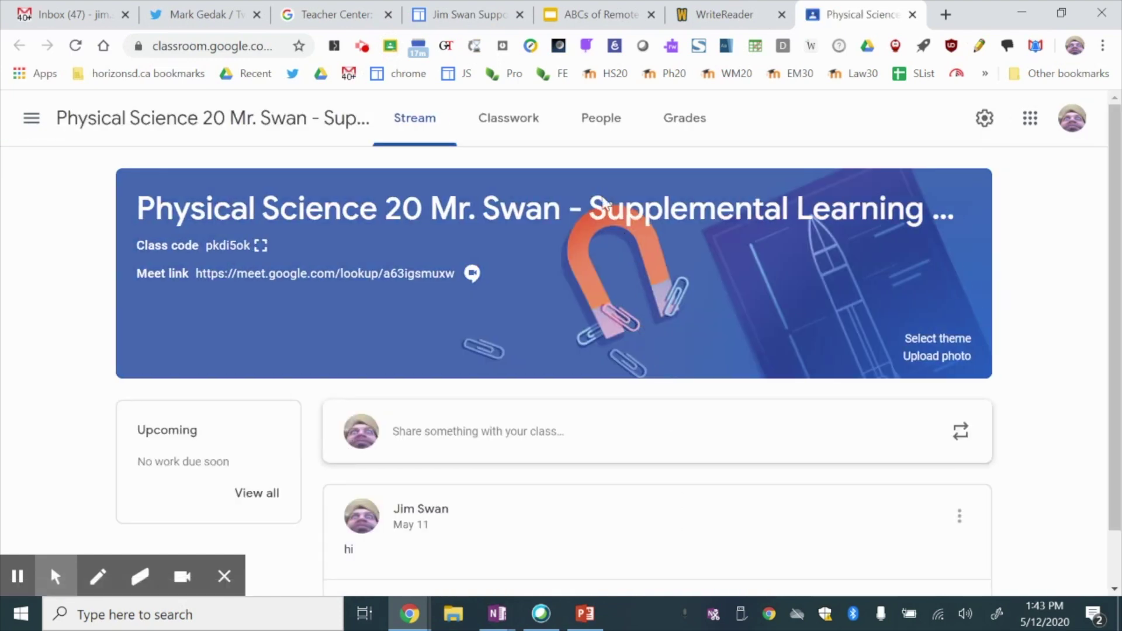
- Filter Classwork to the Class Tools topic showing the WriteReader assignment, then return to the stream
left_click(513, 127)
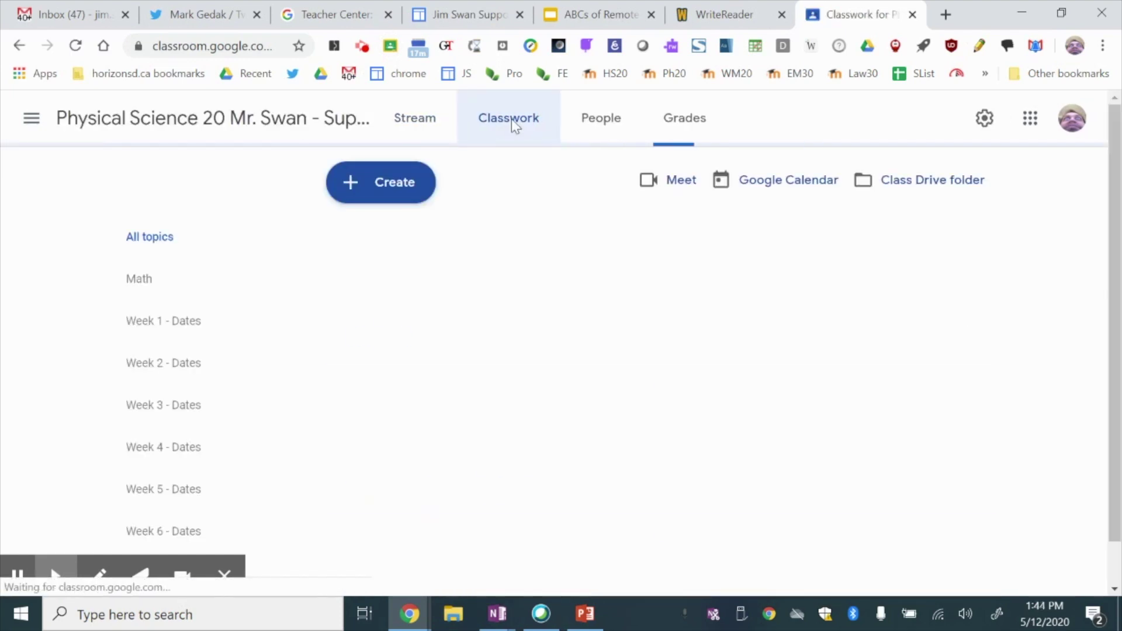
scroll(141, 322, "down", 3)
left_click(151, 268)
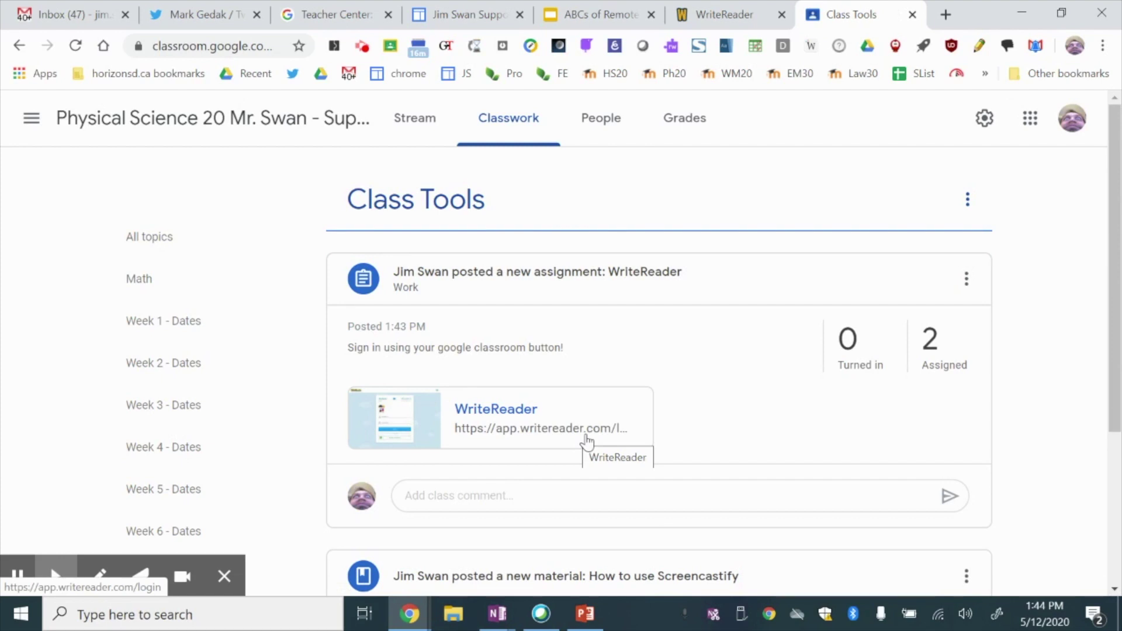
left_click(449, 124)
scroll(757, 468, "down", 2)
- Post the May long weekend announcement asking for three plans, then follow the WriteReader link in Class Tools
left_click(517, 260)
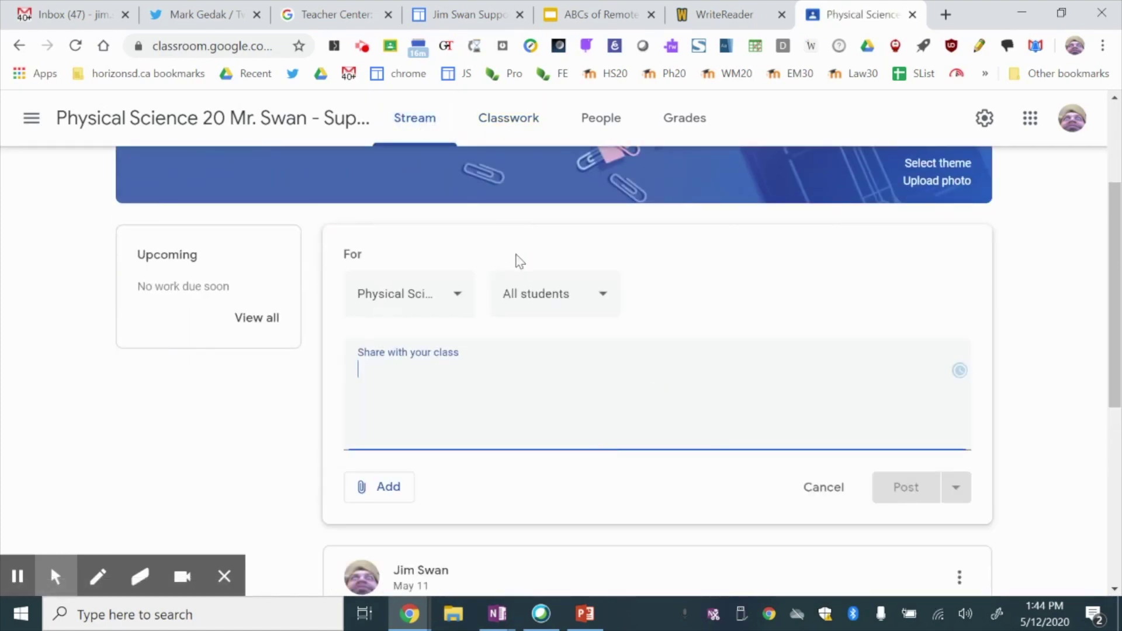
type("Today us")
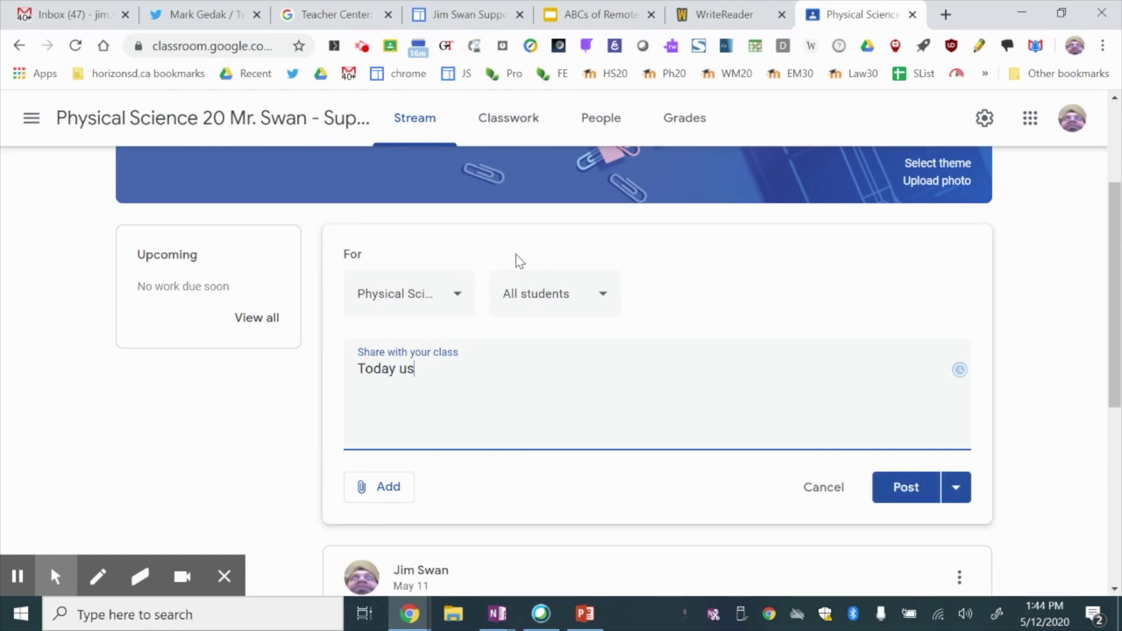
type("e writereader")
type(" and tell me ")
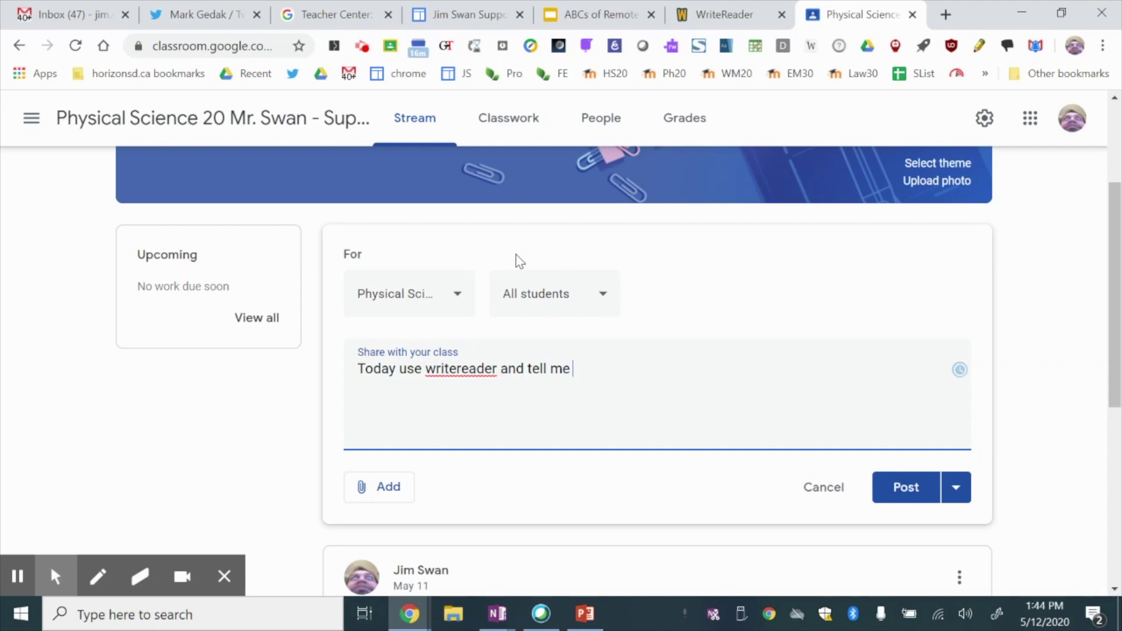
type("3 things you ")
type("are planning to do")
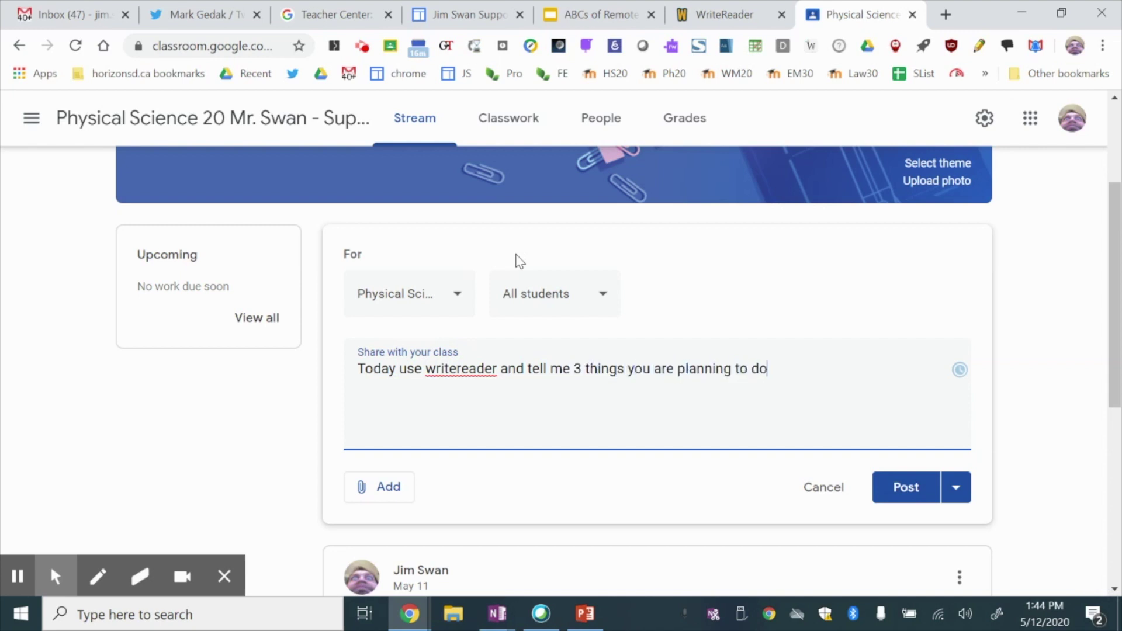
type(" this May")
type(" long weeke")
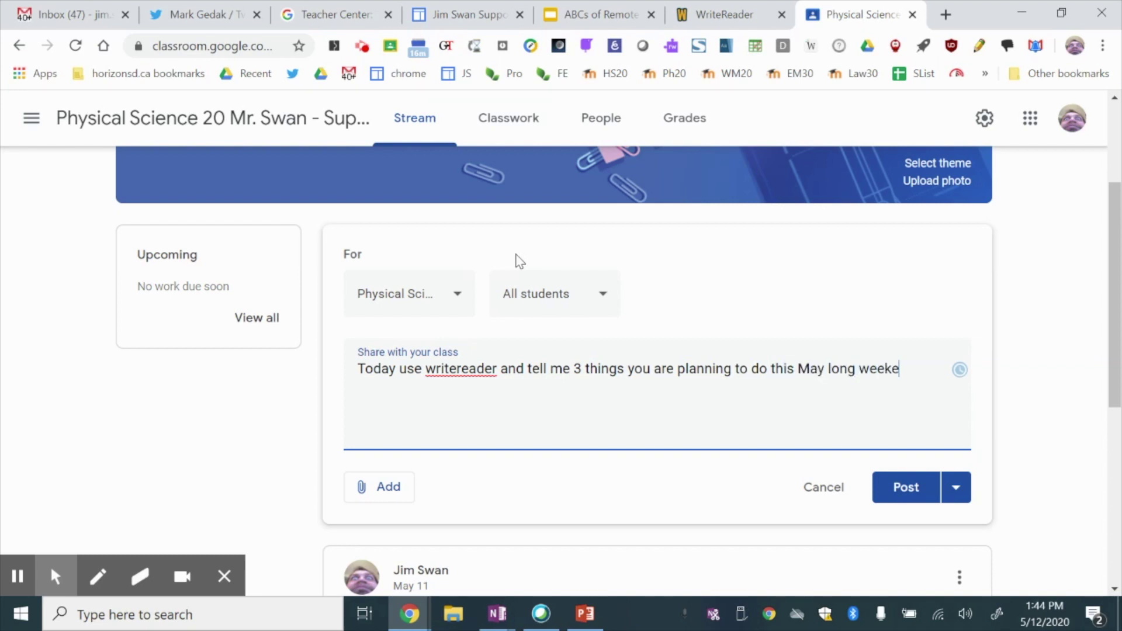
type("nd!")
left_click(905, 487)
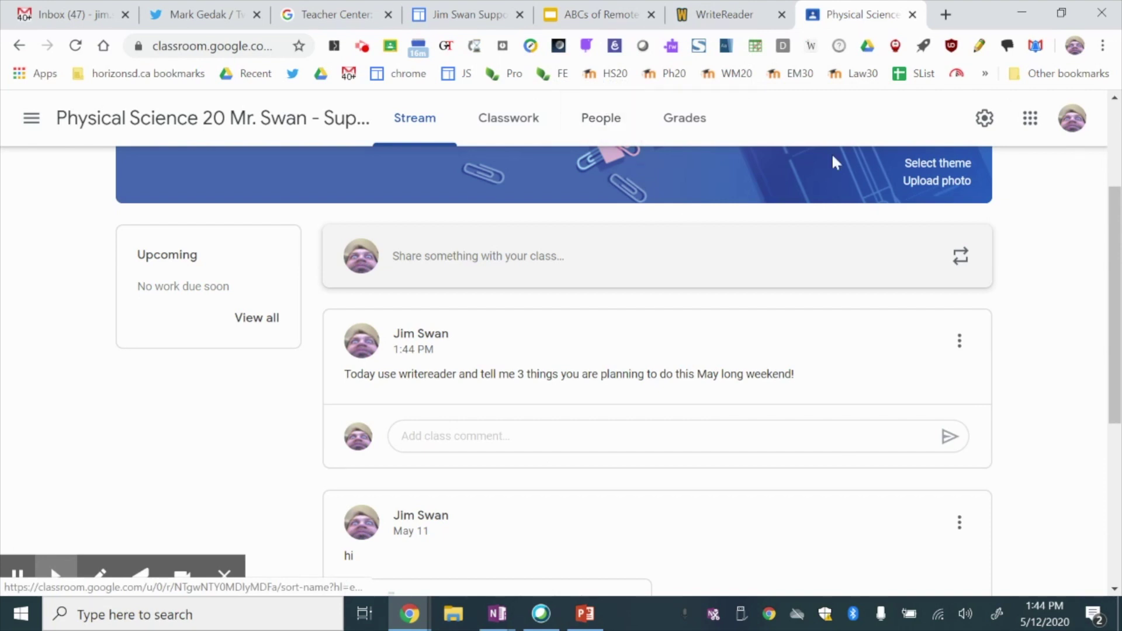
scroll(653, 372, "down", 2)
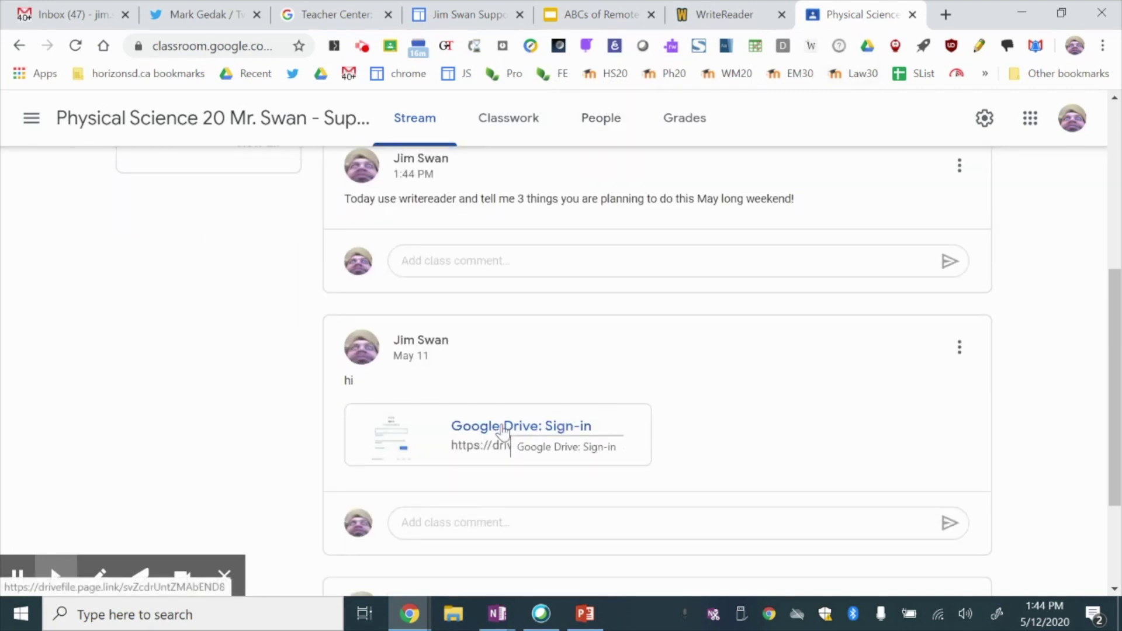
scroll(505, 430, "up", 5)
left_click(509, 125)
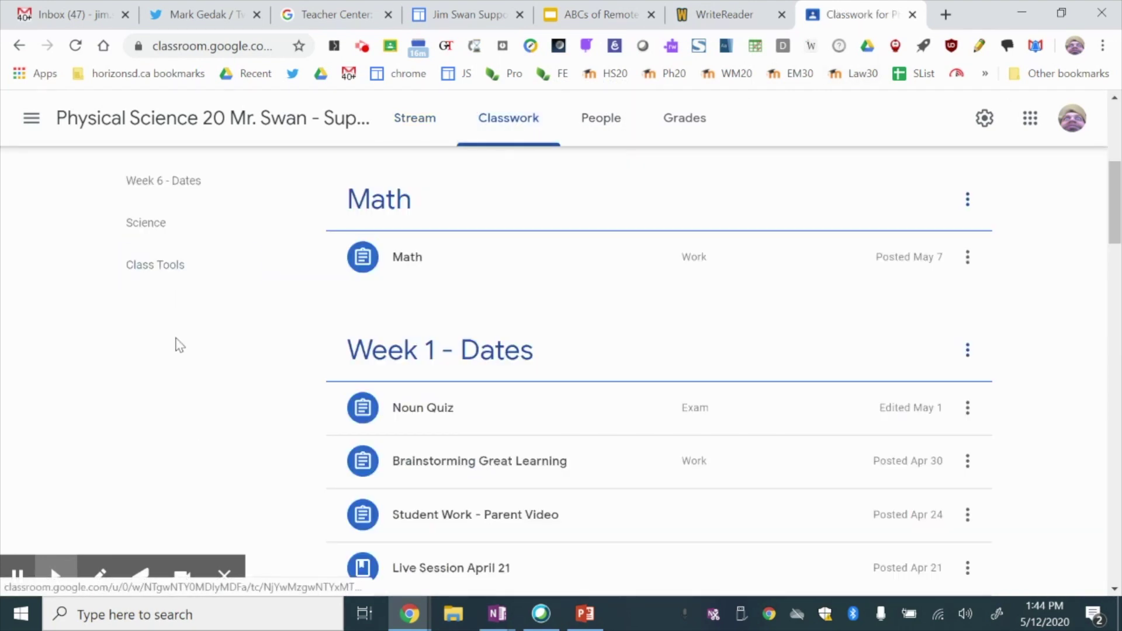
left_click(160, 272)
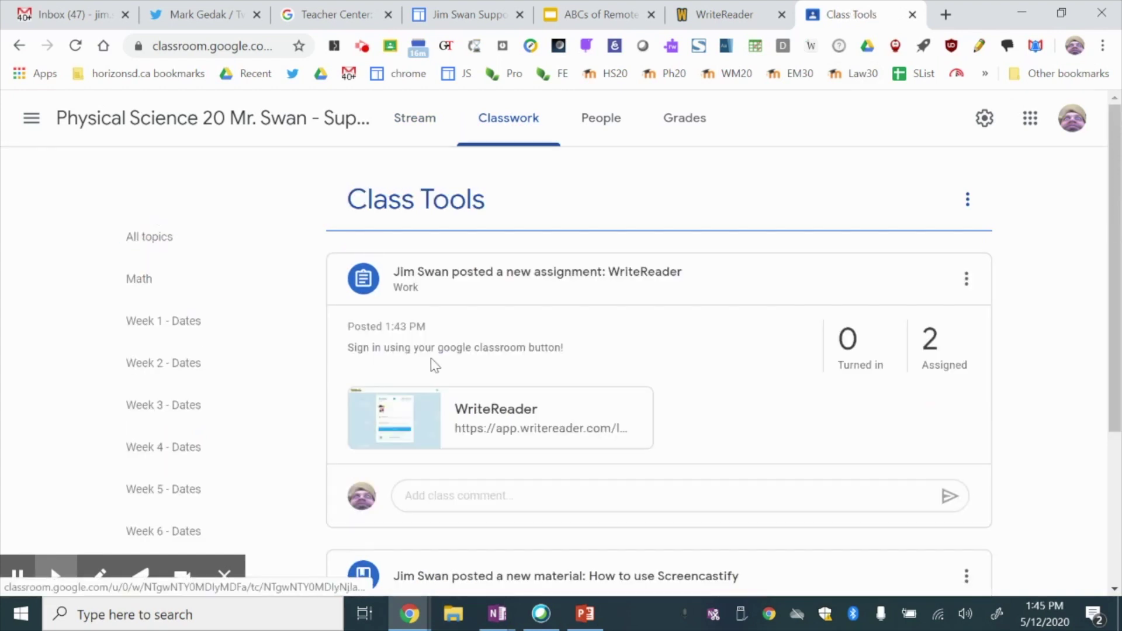
left_click(452, 411)
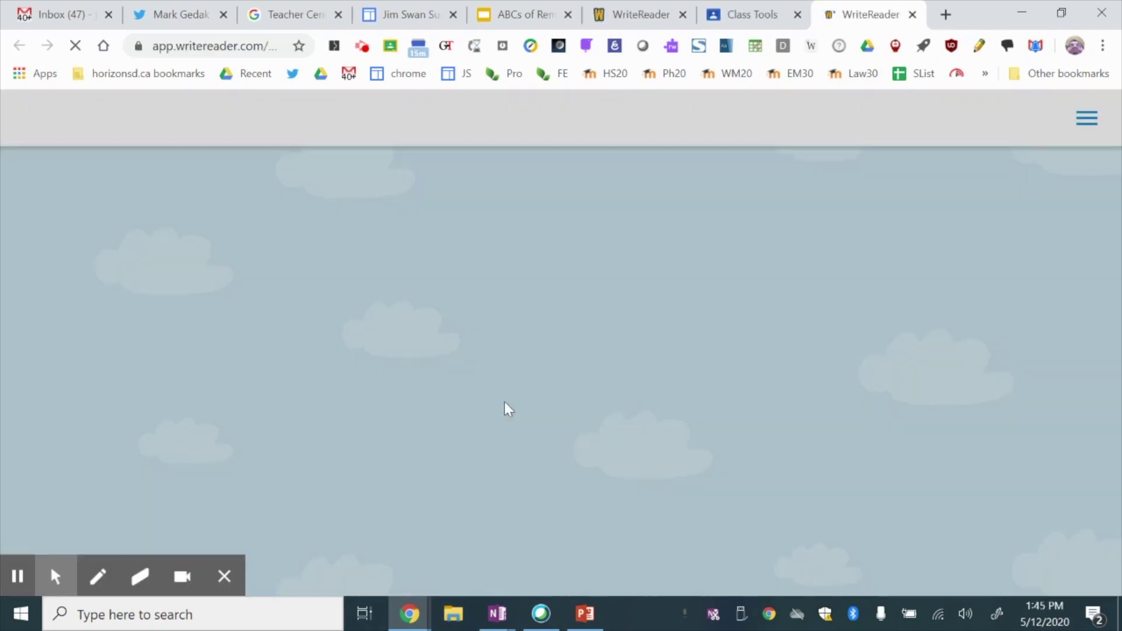
scroll(538, 375, "down", 2)
- Sign in to WriteReader as an educator through Google Classroom with the school account
left_click(560, 119)
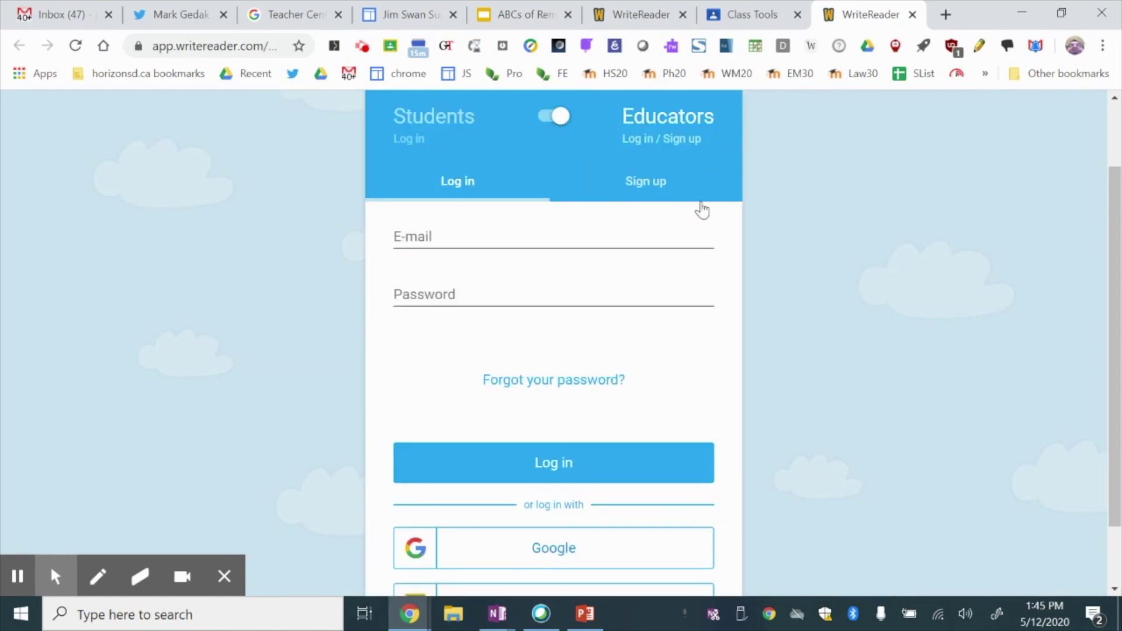
scroll(597, 389, "down", 1)
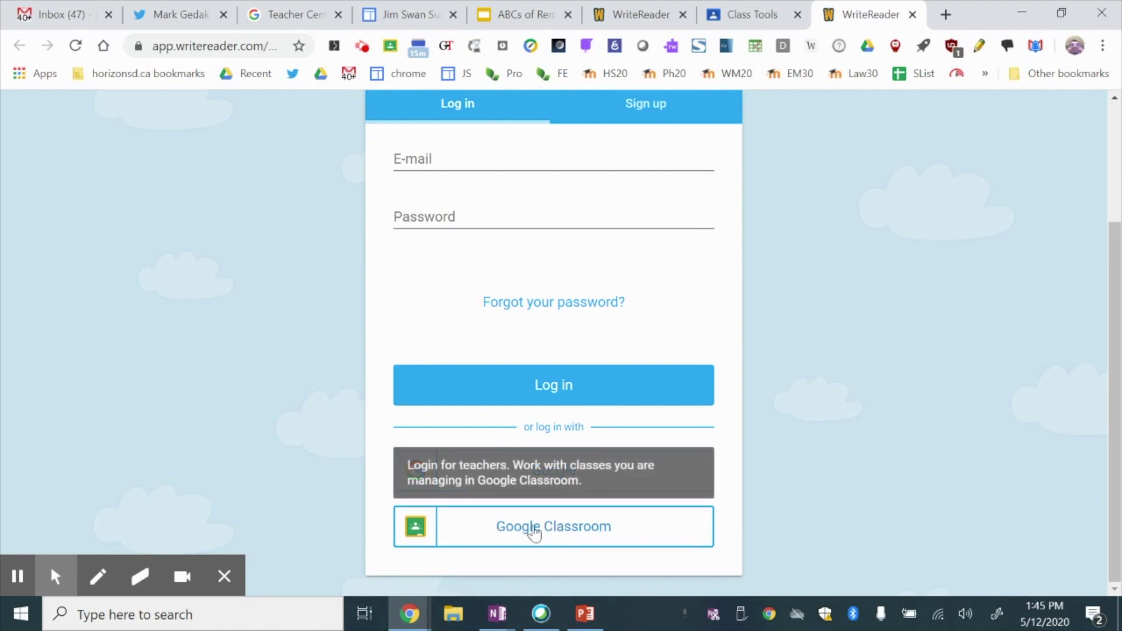
left_click(551, 537)
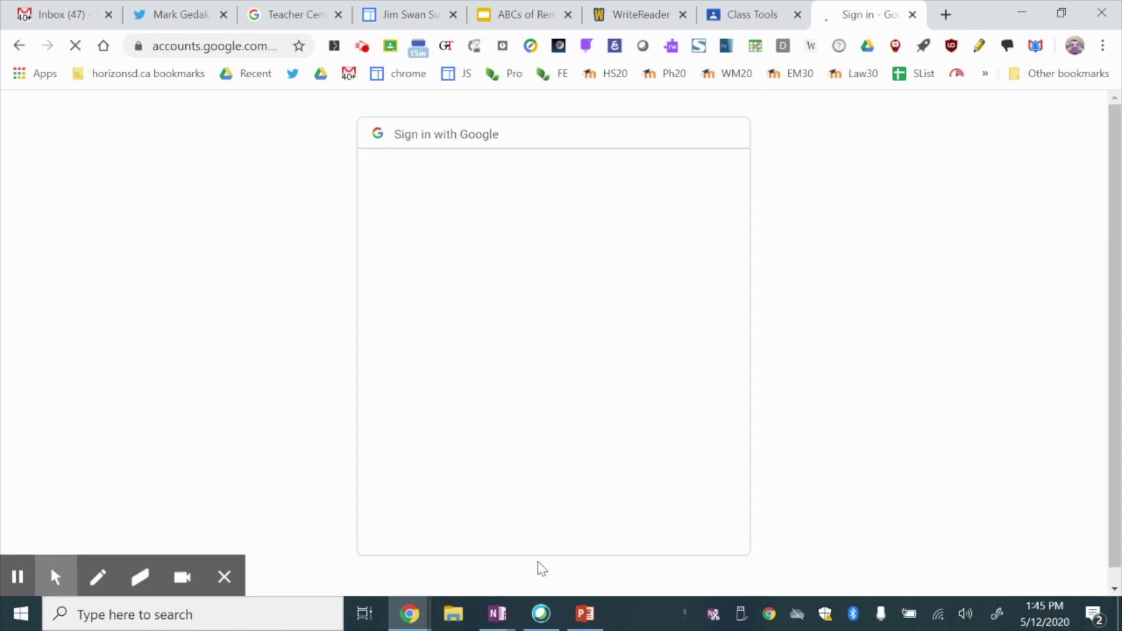
left_click(464, 292)
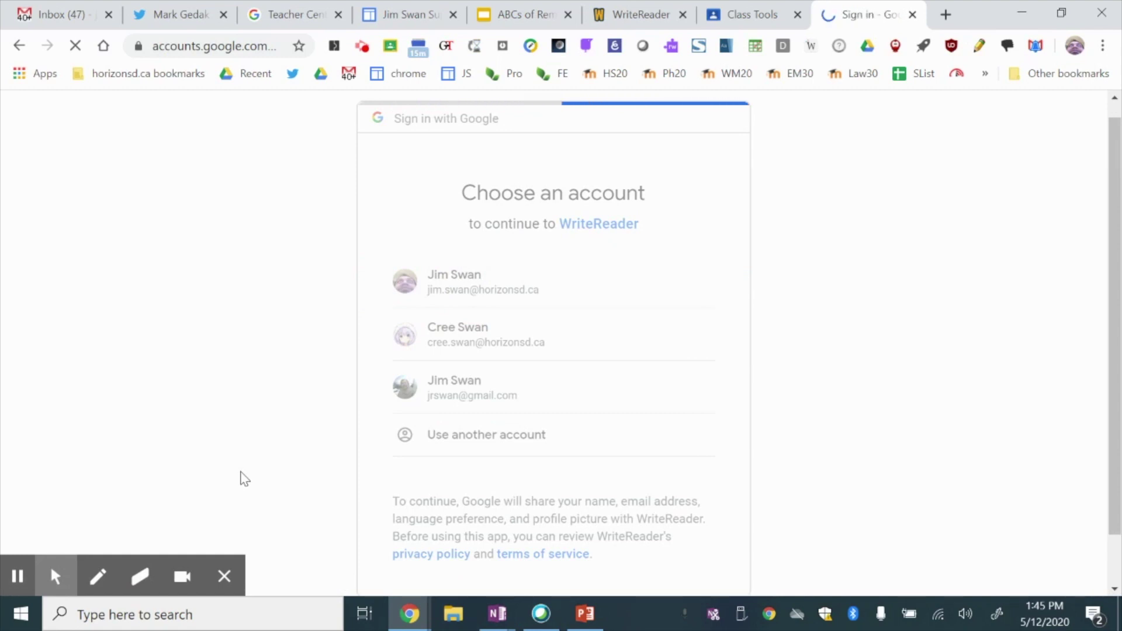
scroll(252, 468, "down", 5)
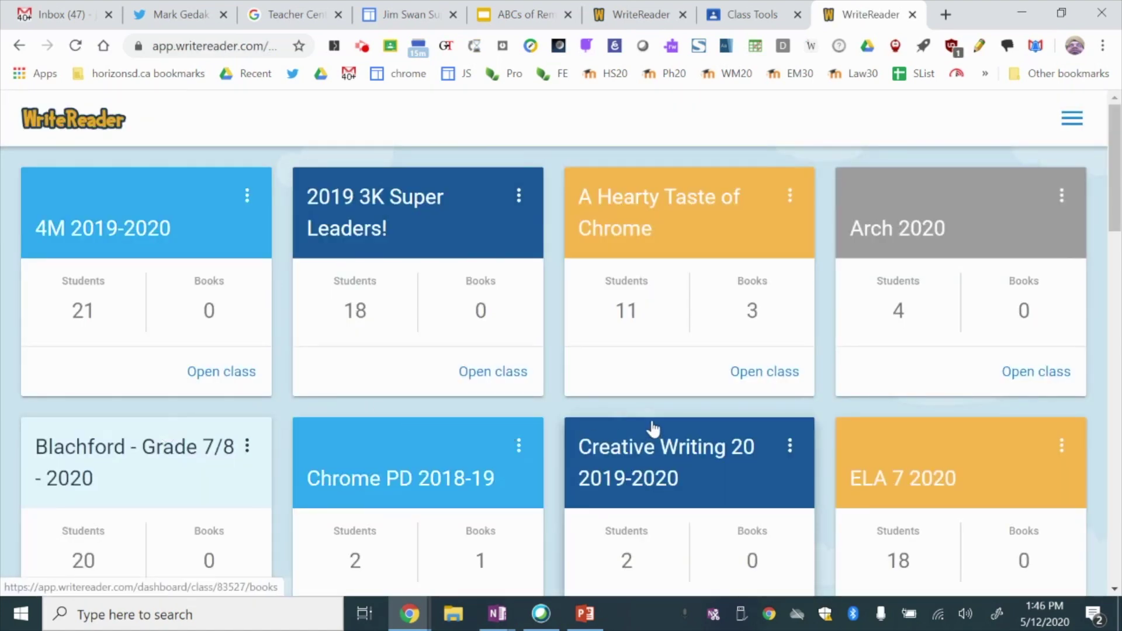
scroll(652, 429, "down", 2)
scroll(652, 427, "down", 3)
scroll(652, 427, "down", 2)
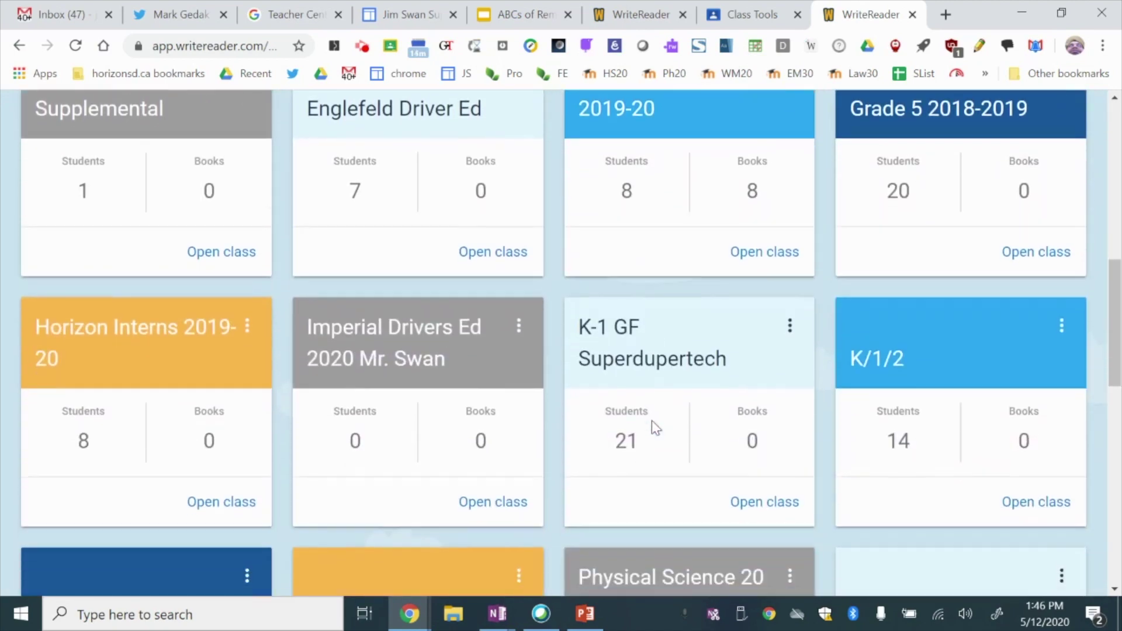
scroll(652, 427, "down", 2)
scroll(651, 427, "down", 1)
scroll(652, 427, "down", 5)
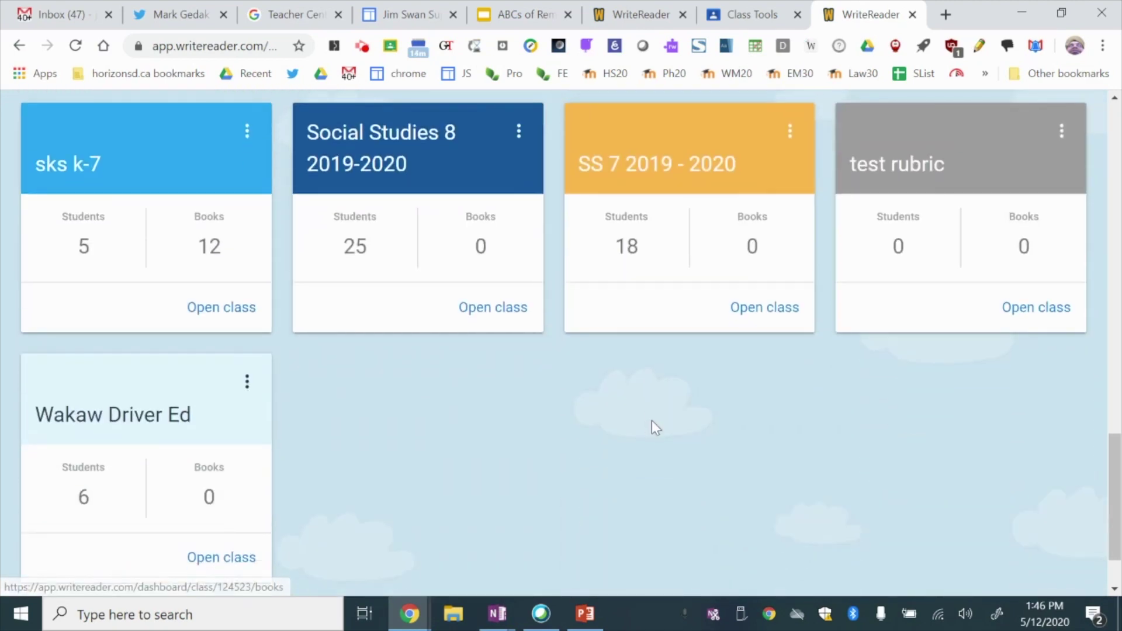
scroll(652, 427, "down", 1)
scroll(651, 427, "up", 1)
scroll(651, 427, "up", 5)
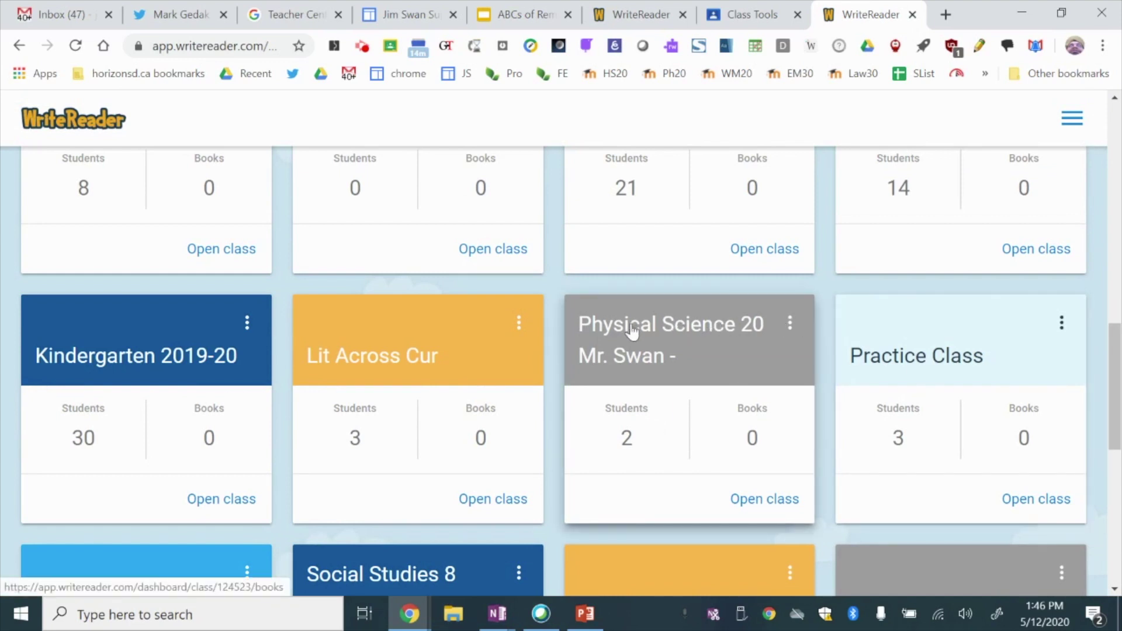
- Enter the Physical Science 20 class and show only my own books on its shelf
left_click(781, 503)
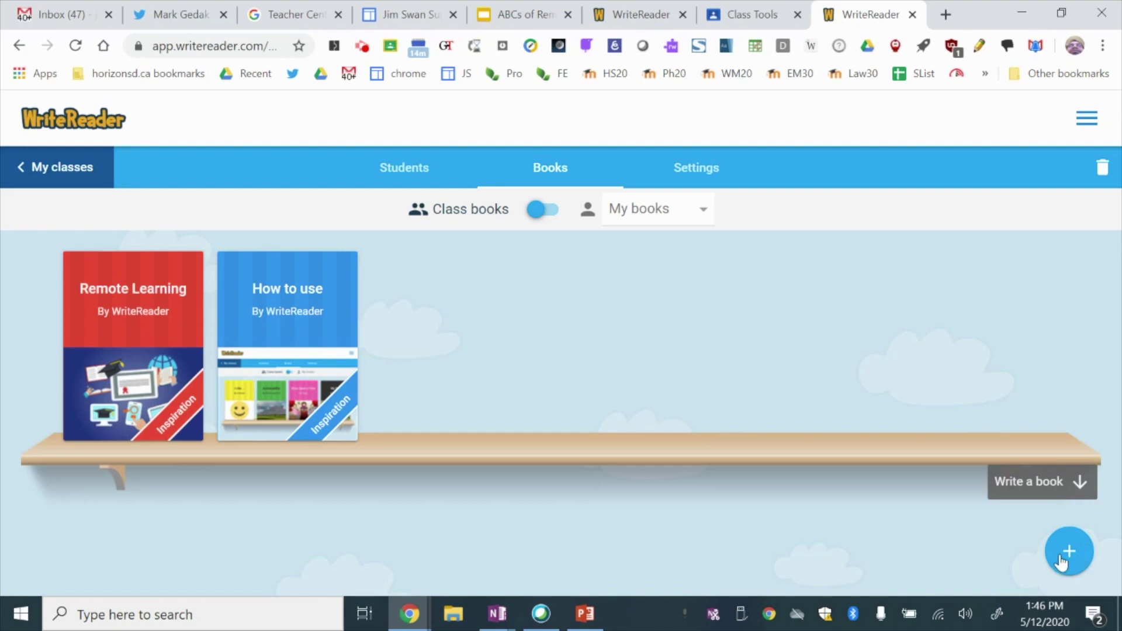
left_click(558, 205)
- Create a new book titled 'May Long Weekend' with author Mr. Swan
left_click(1072, 556)
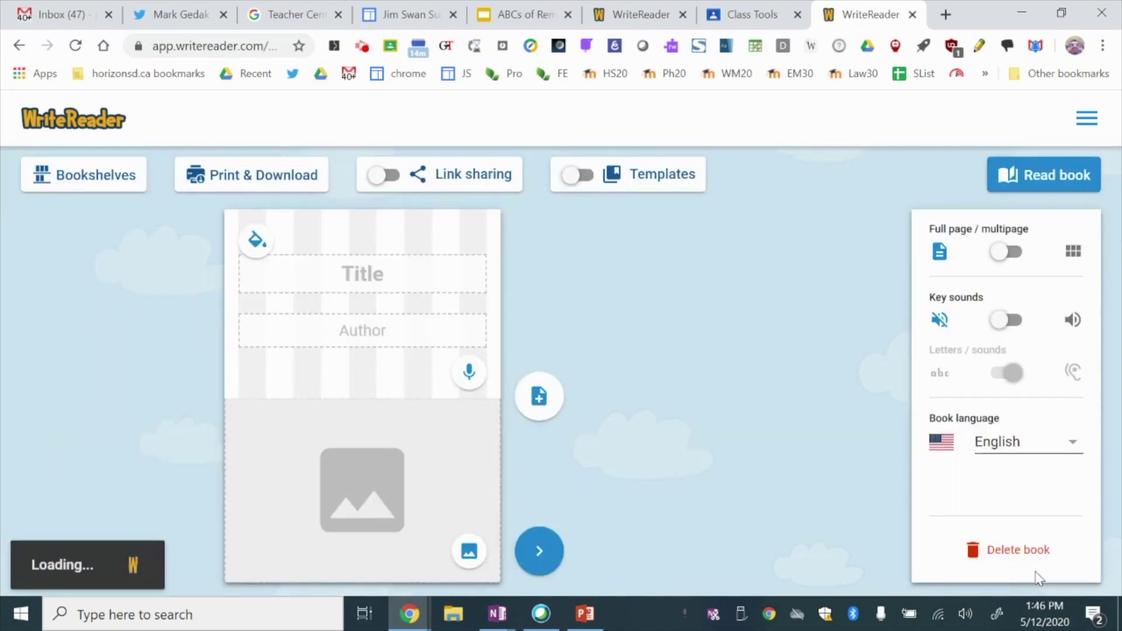
left_click(381, 274)
type("Ma")
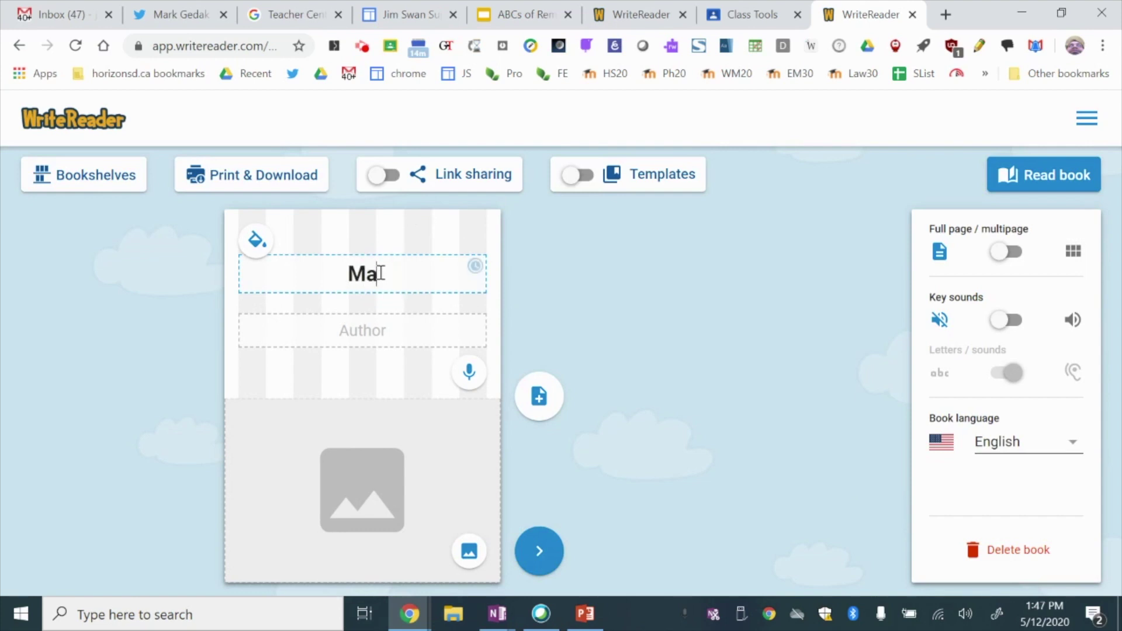
type("y Long We")
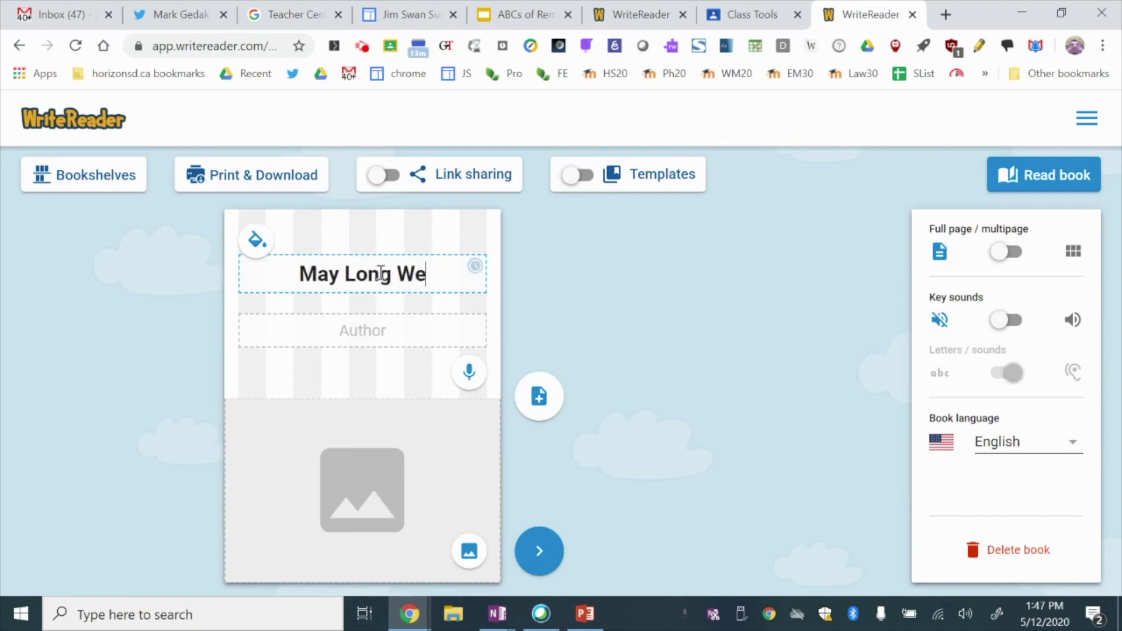
type("ekend")
left_click(350, 336)
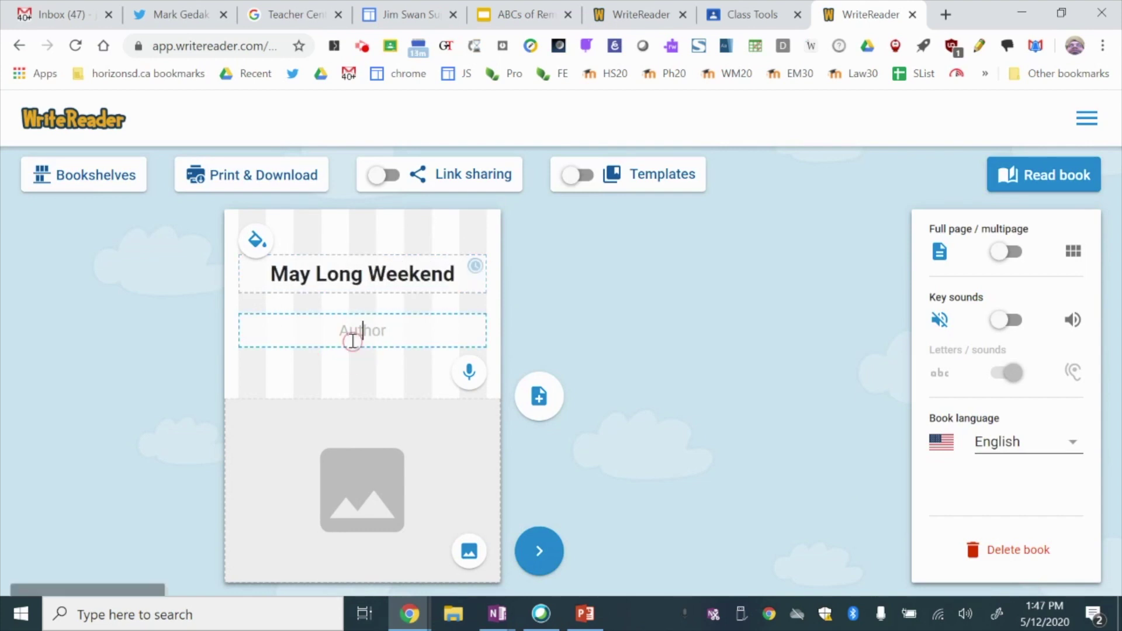
type("Mr. Swan")
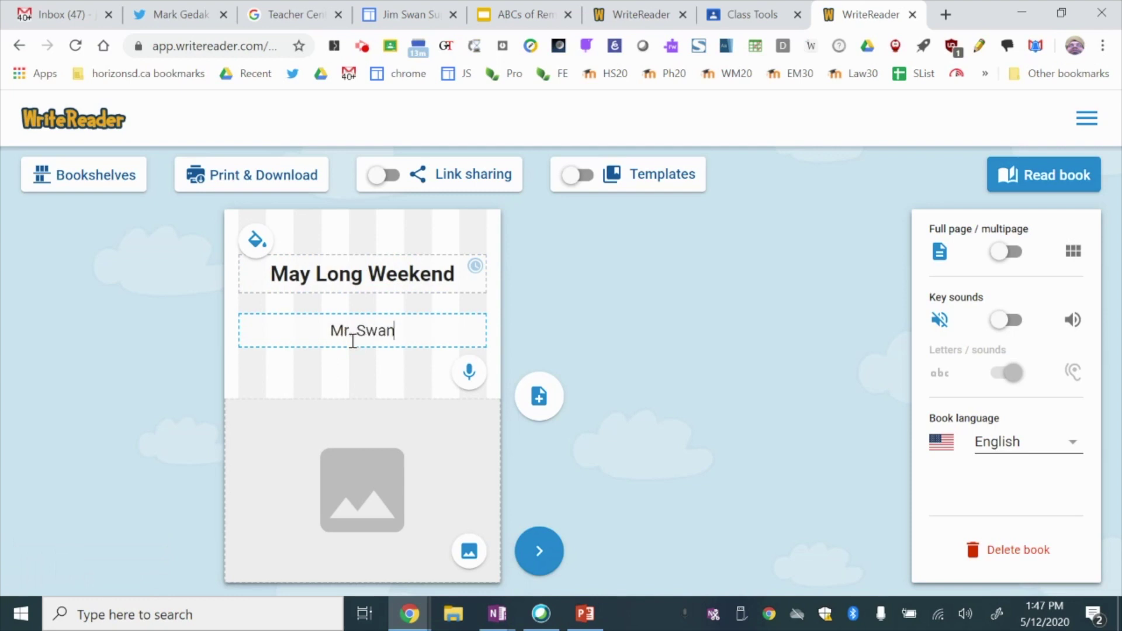
- Set the cover picture to a cropped cherry-blossom photo from an image search for 'may'
left_click(347, 501)
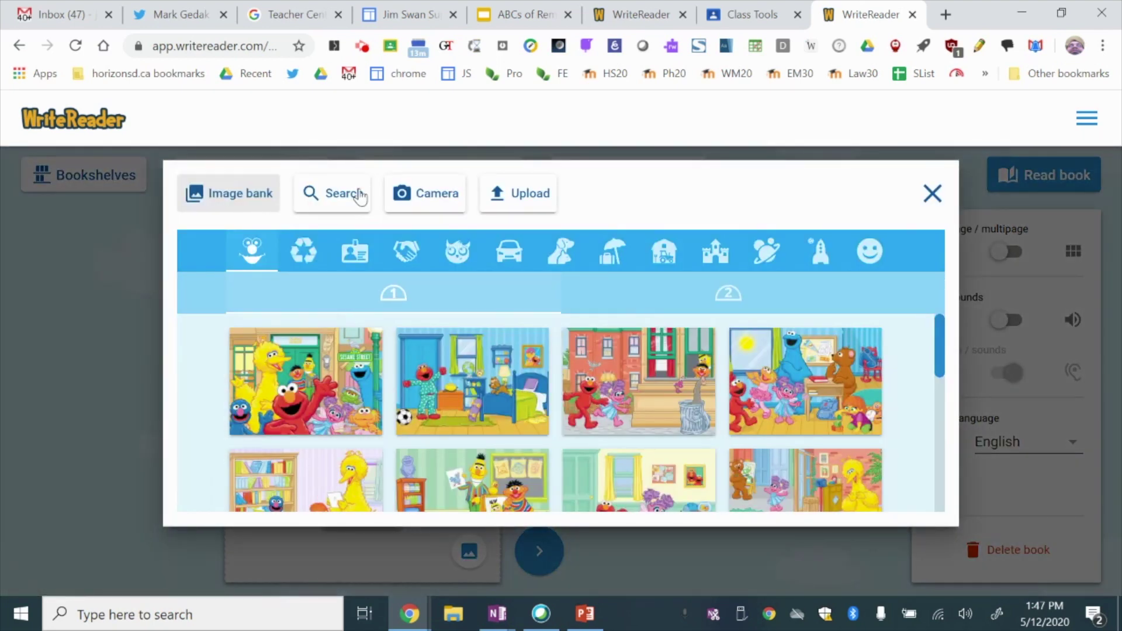
left_click(342, 195)
left_click(302, 257)
type("may")
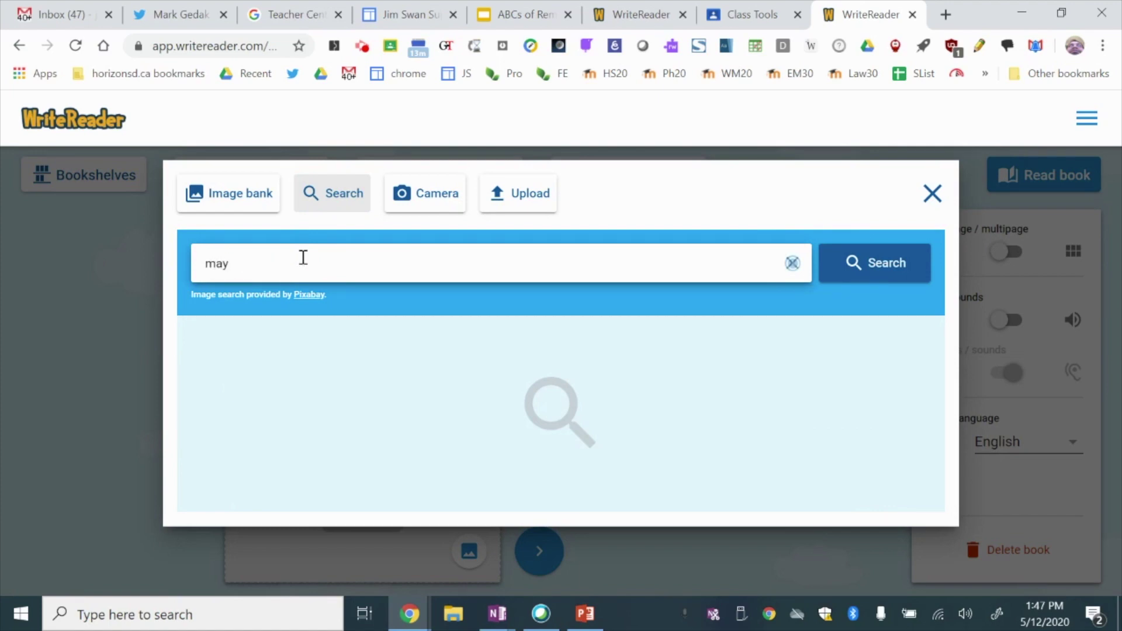
left_click(866, 267)
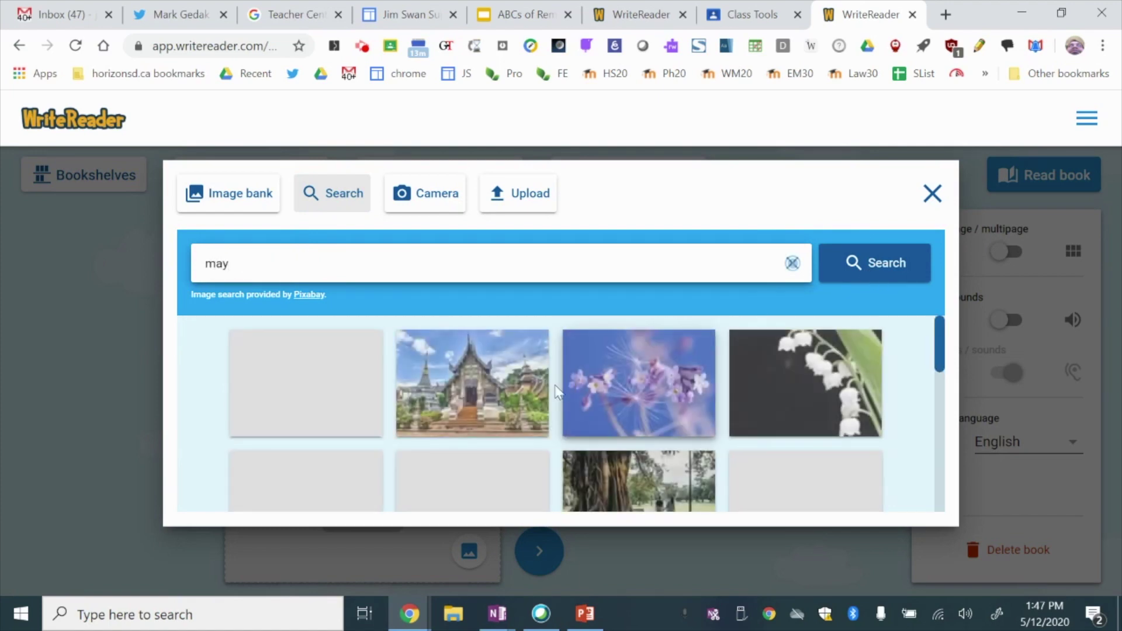
scroll(436, 374, "down", 2)
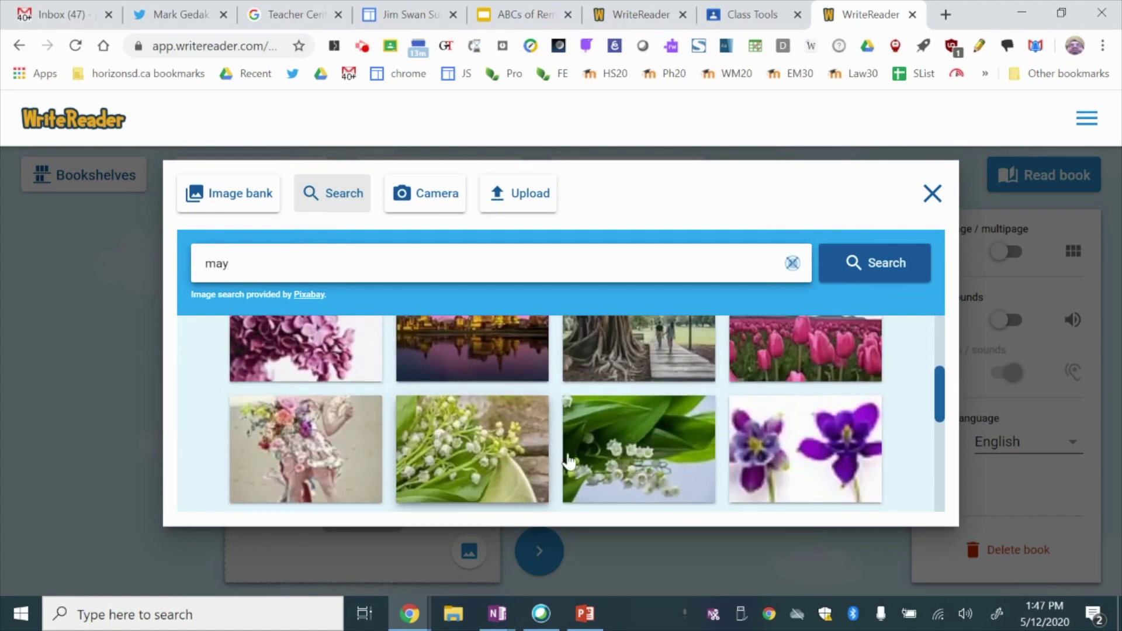
scroll(805, 484, "up", 1)
scroll(805, 484, "up", 1)
scroll(796, 394, "down", 2)
scroll(689, 405, "down", 2)
scroll(689, 406, "up", 2)
scroll(303, 377, "up", 1)
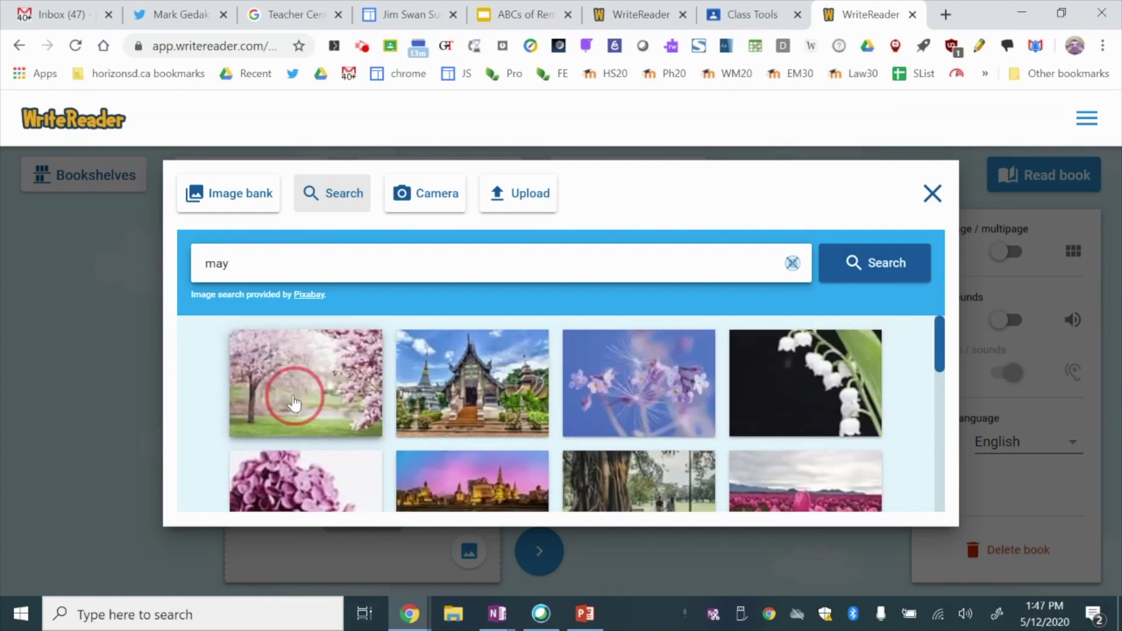
left_click(292, 395)
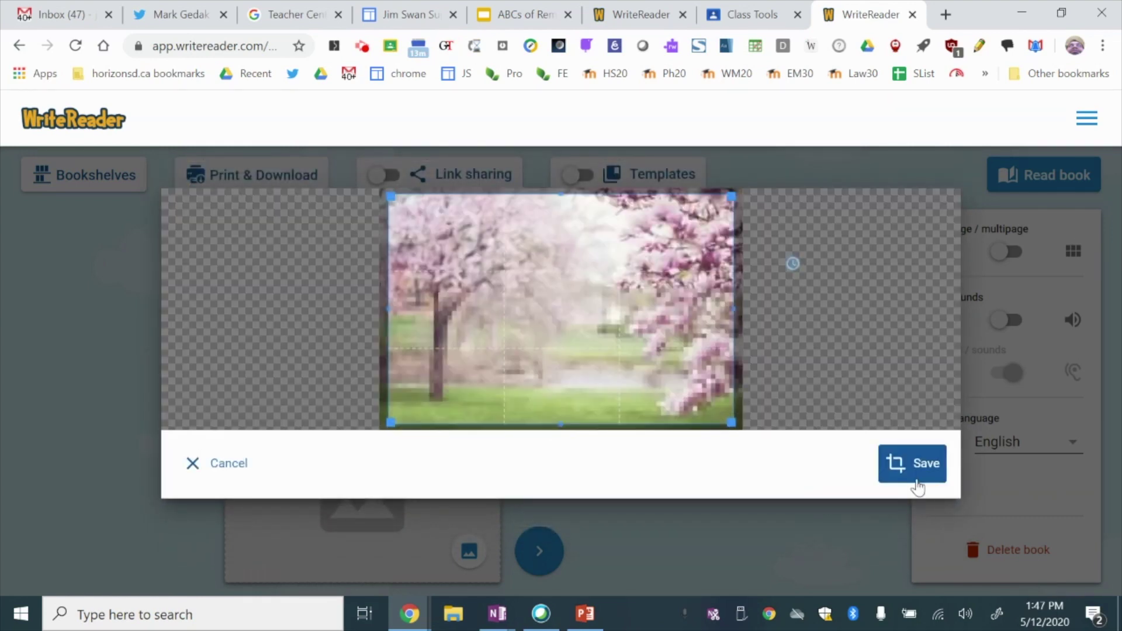
left_click_drag(727, 424, 623, 351)
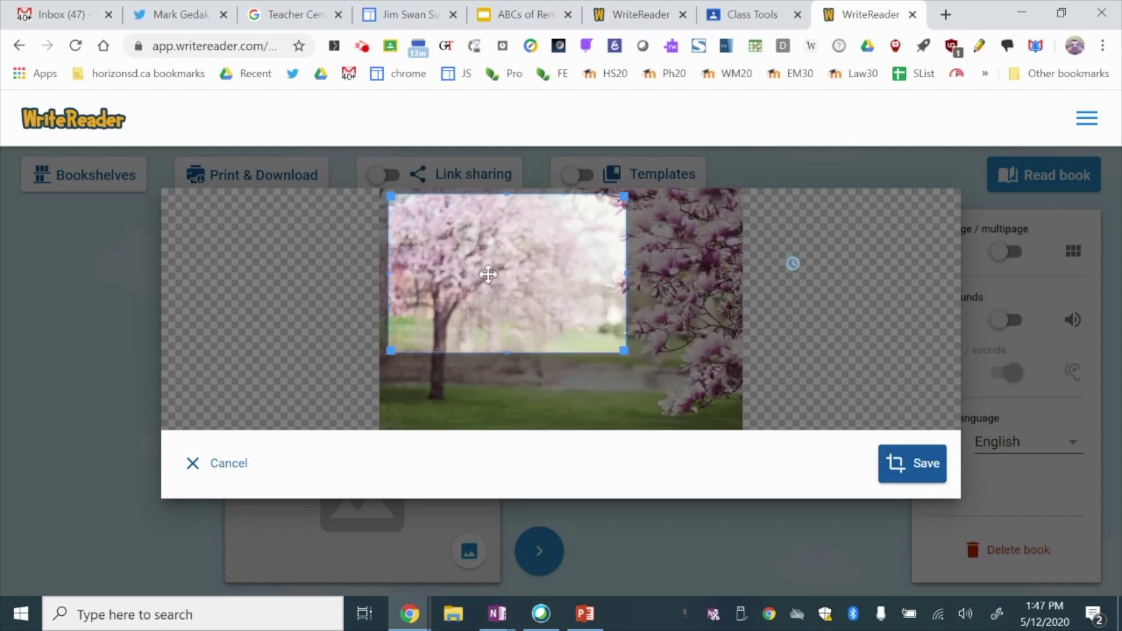
mouse_move(489, 275)
left_mouse_down()
mouse_move(640, 279)
mouse_move(597, 279)
left_mouse_up()
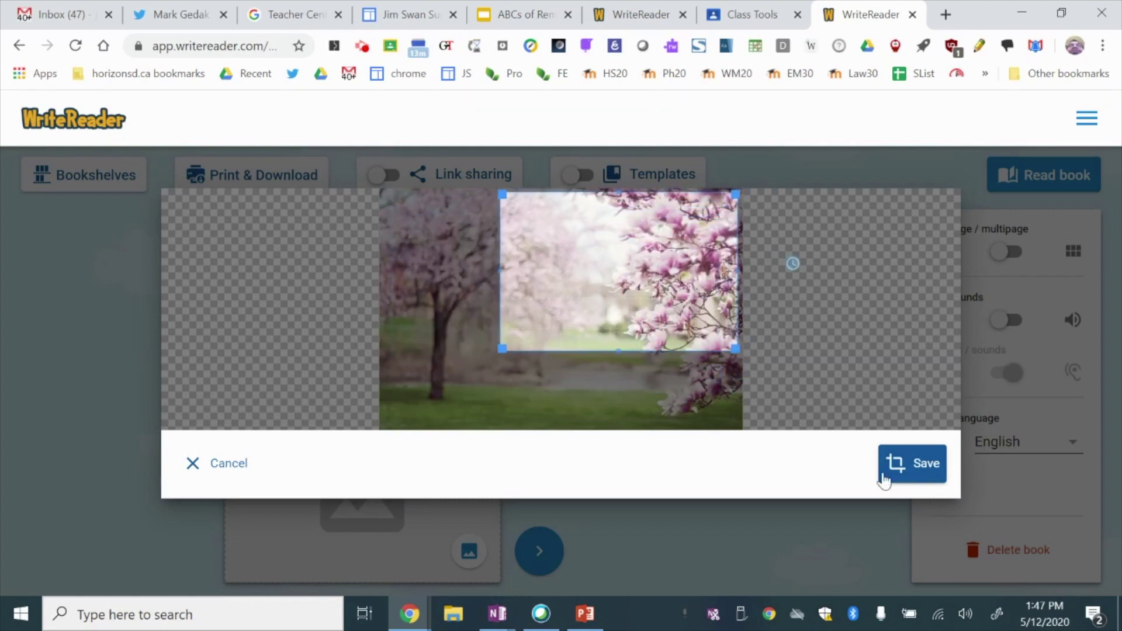
left_click(894, 464)
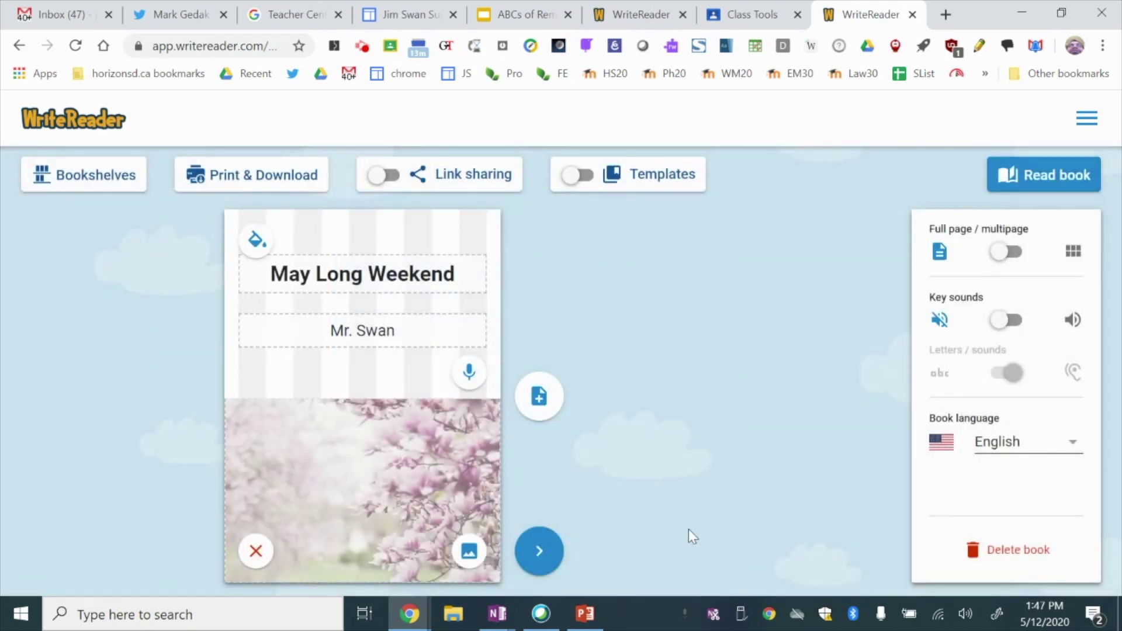
- Make the cover background blue, toggle template sharing on and off, and bring up new-page layouts
left_click(256, 239)
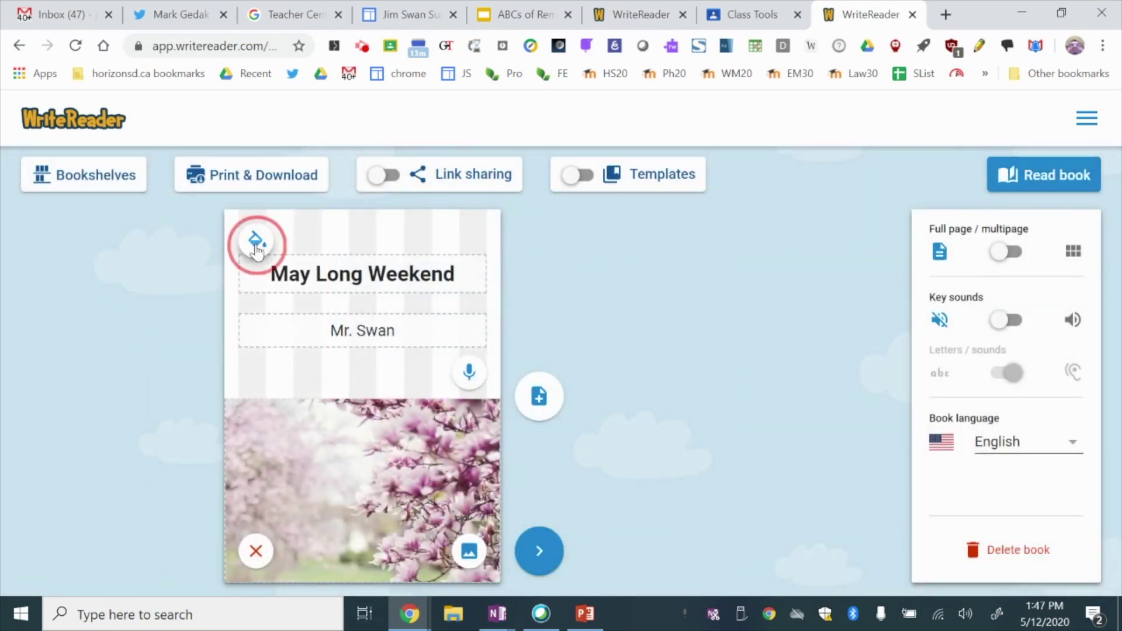
left_click(302, 377)
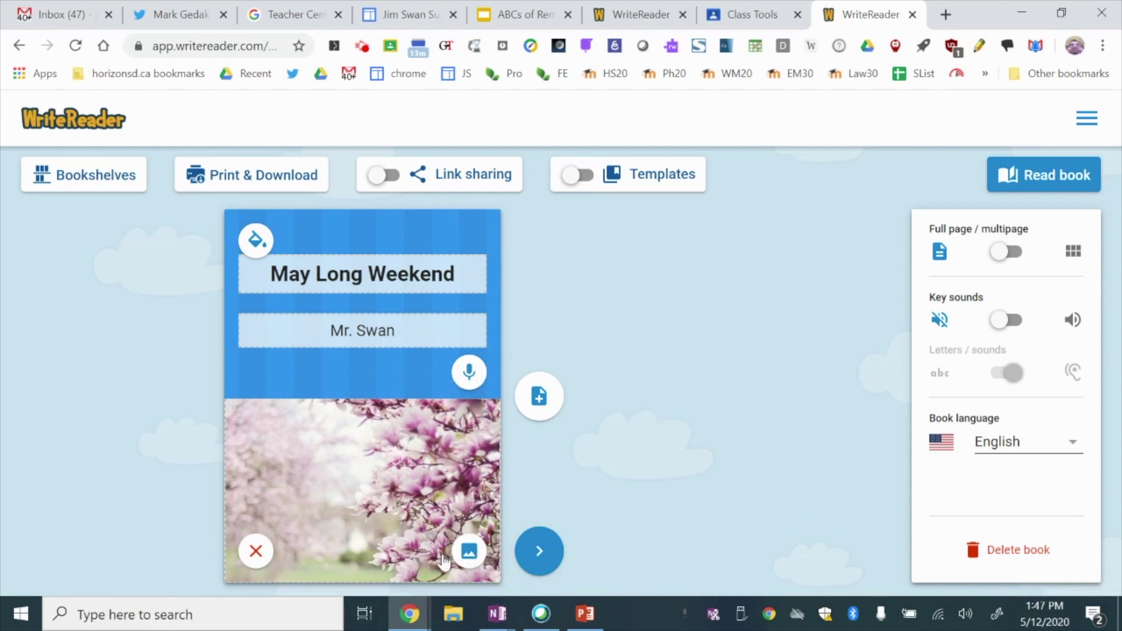
left_click(579, 176)
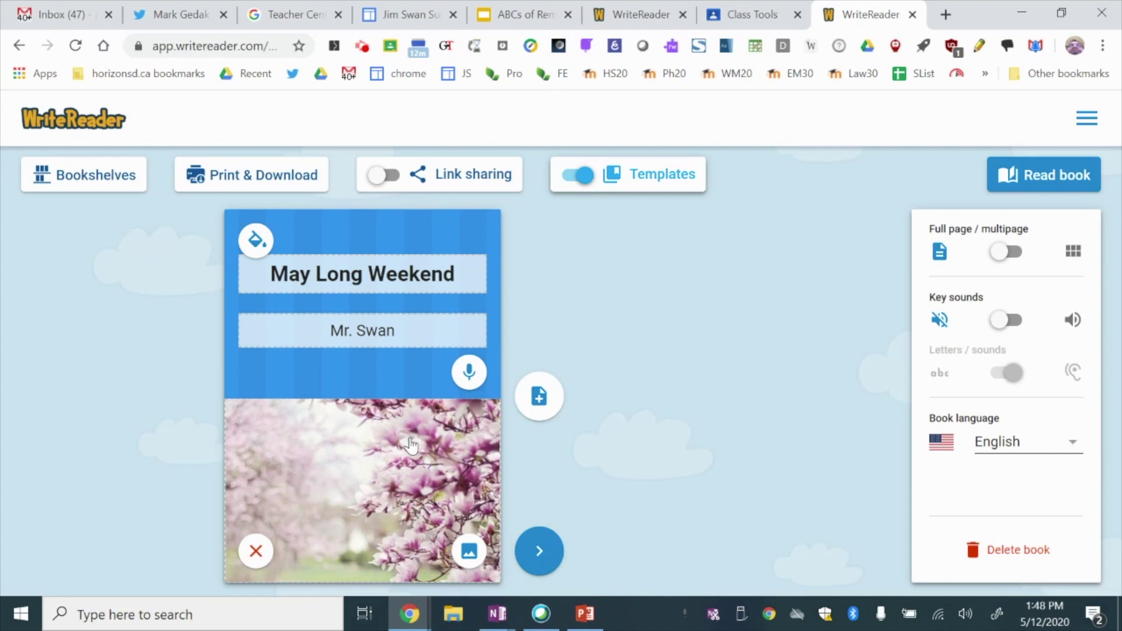
left_click(578, 176)
left_click(539, 396)
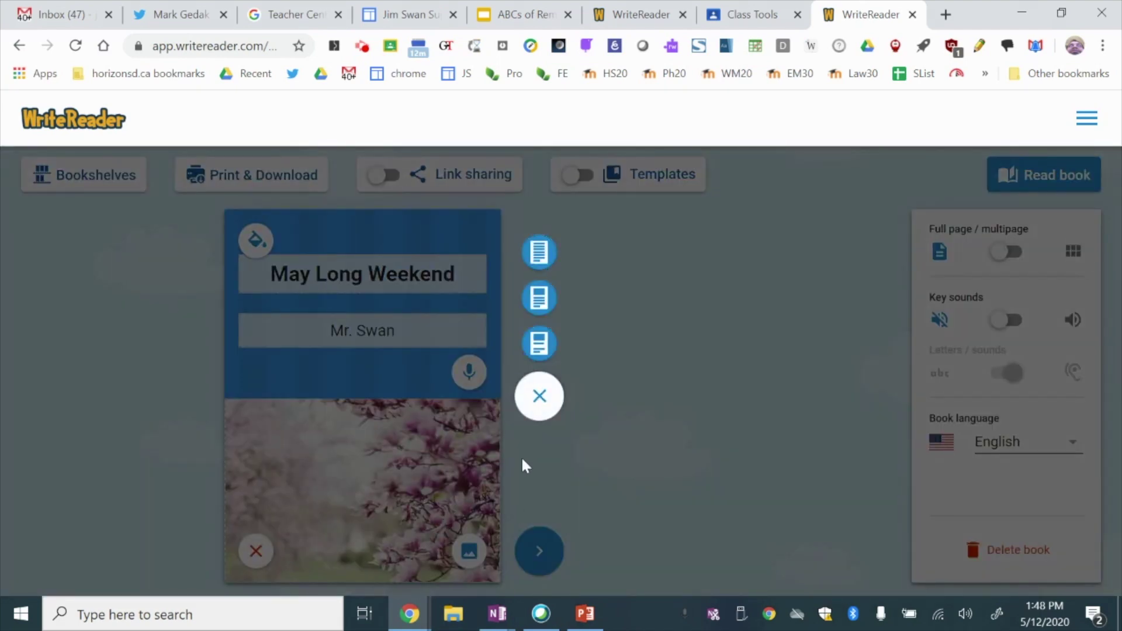
- Add pages 2, 3 and 4 reading 'First Idea', 'Second Idea' and 'Third Idea'
left_click(541, 303)
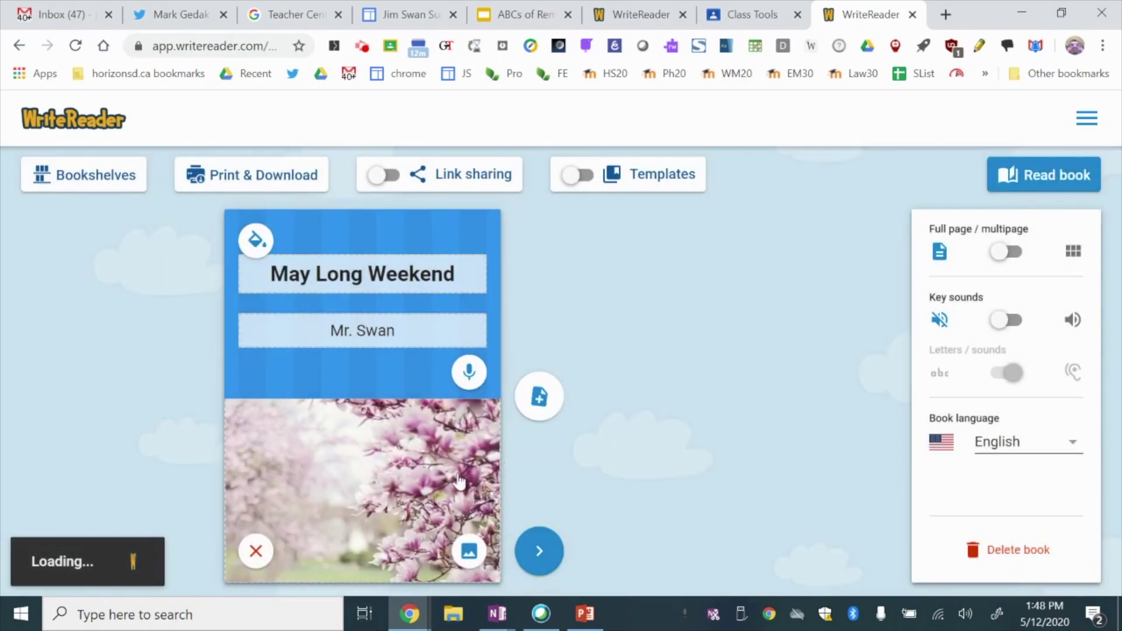
left_click(342, 384)
type("First Idea")
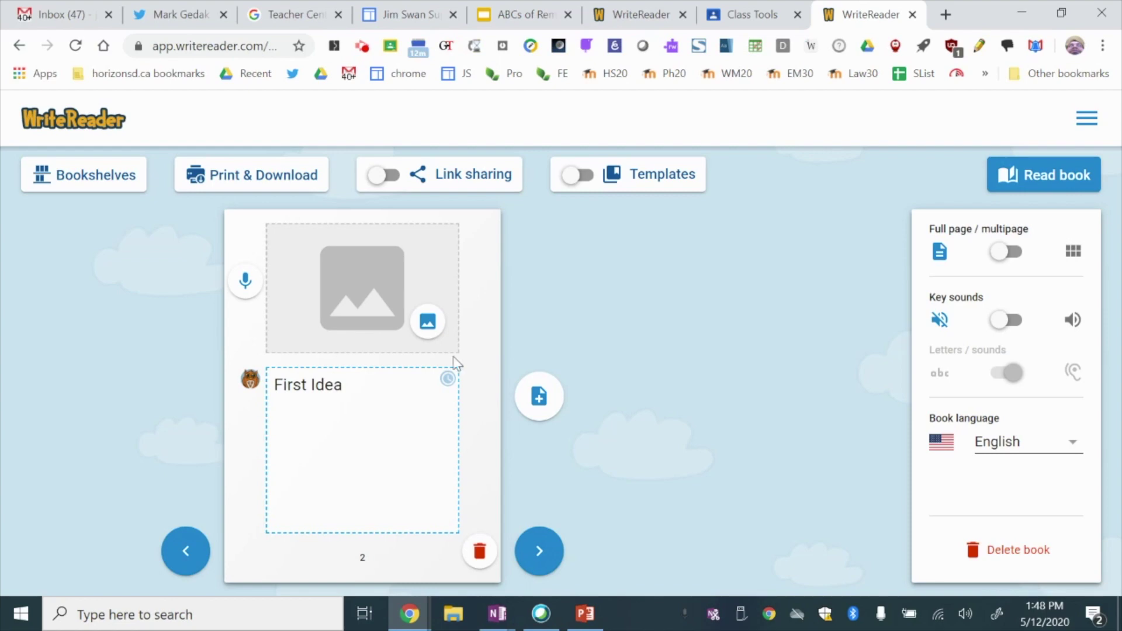
left_click(538, 399)
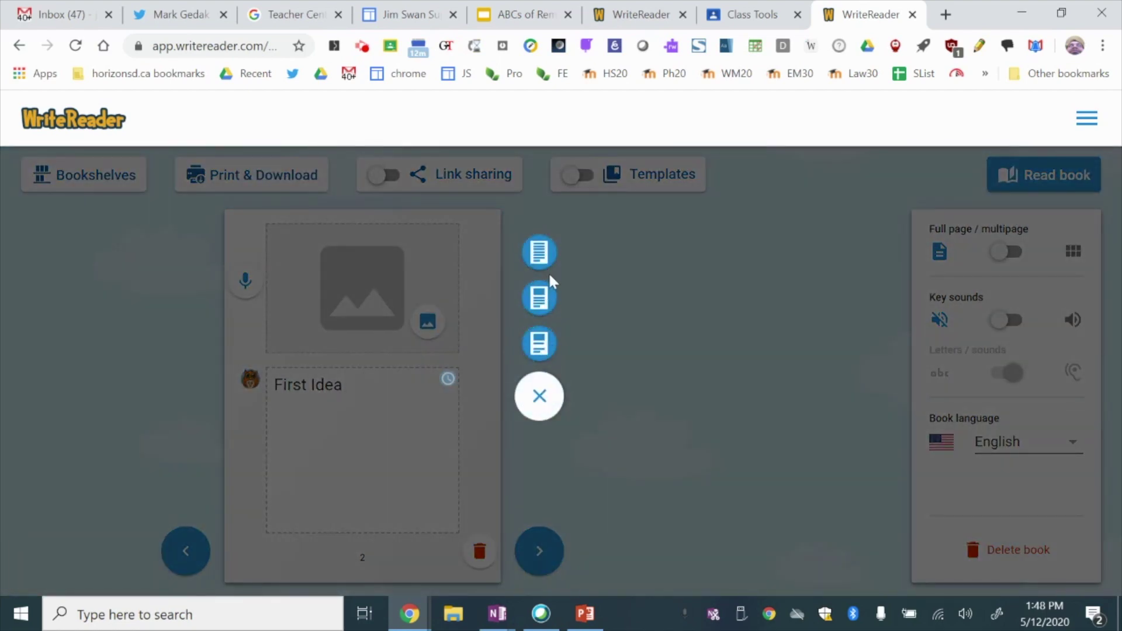
left_click(539, 300)
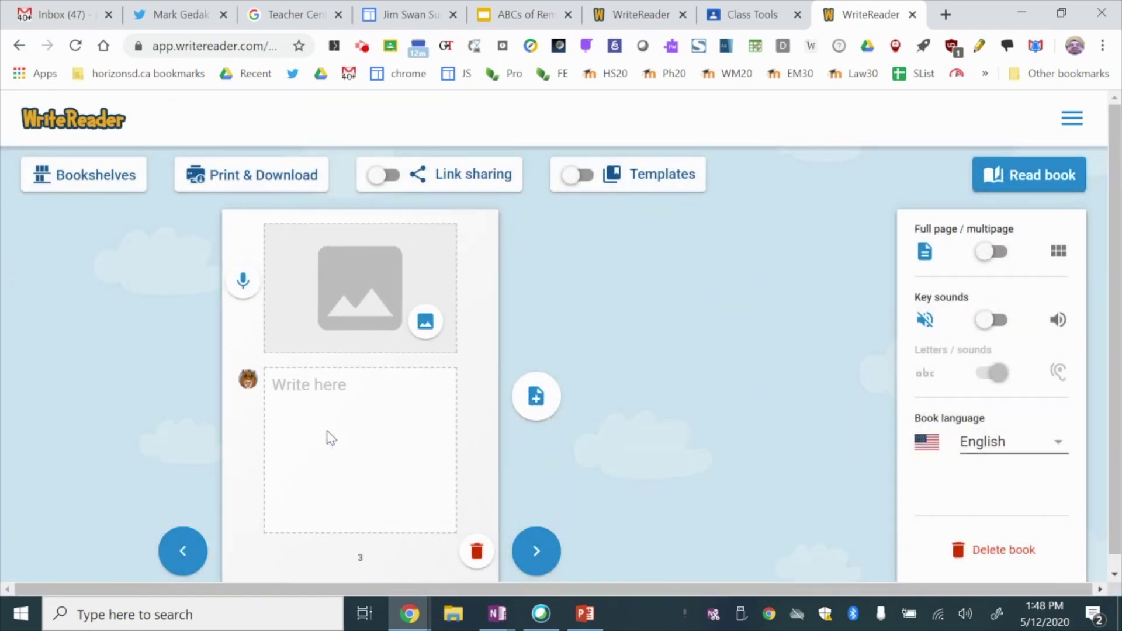
left_click(329, 431)
type("Second Idea")
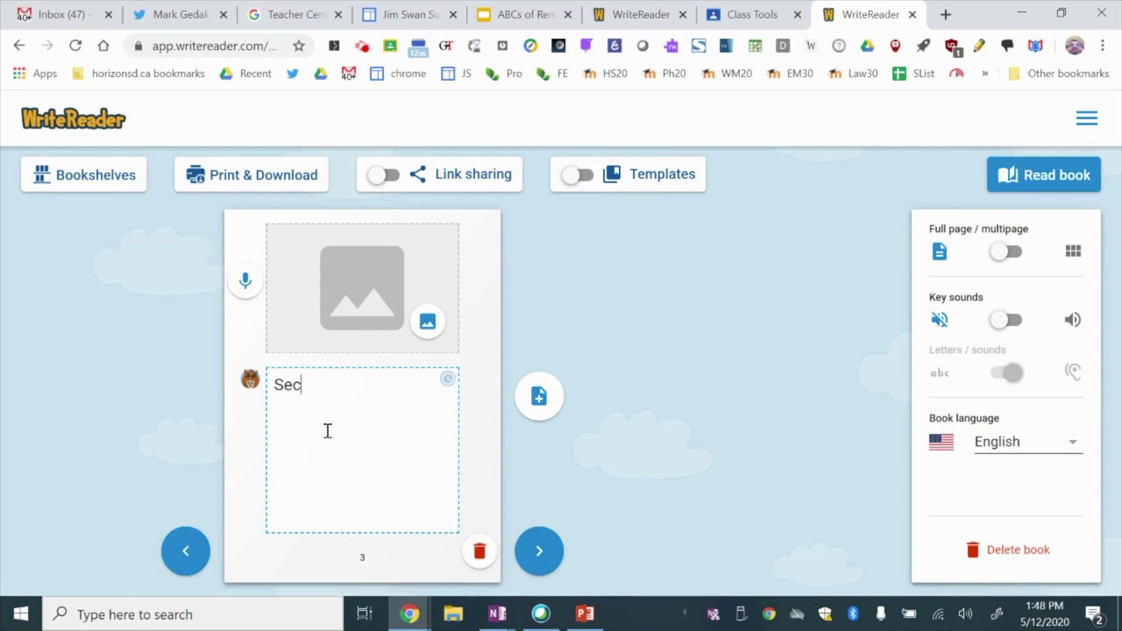
left_click(541, 403)
left_click(543, 319)
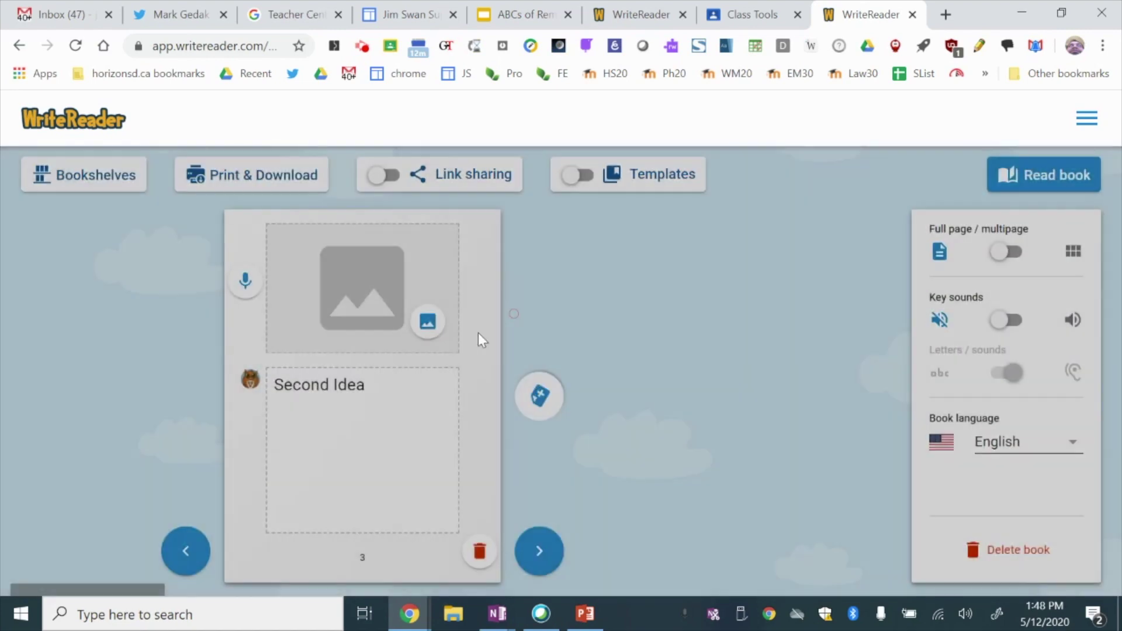
left_click(306, 392)
type("Third Idea")
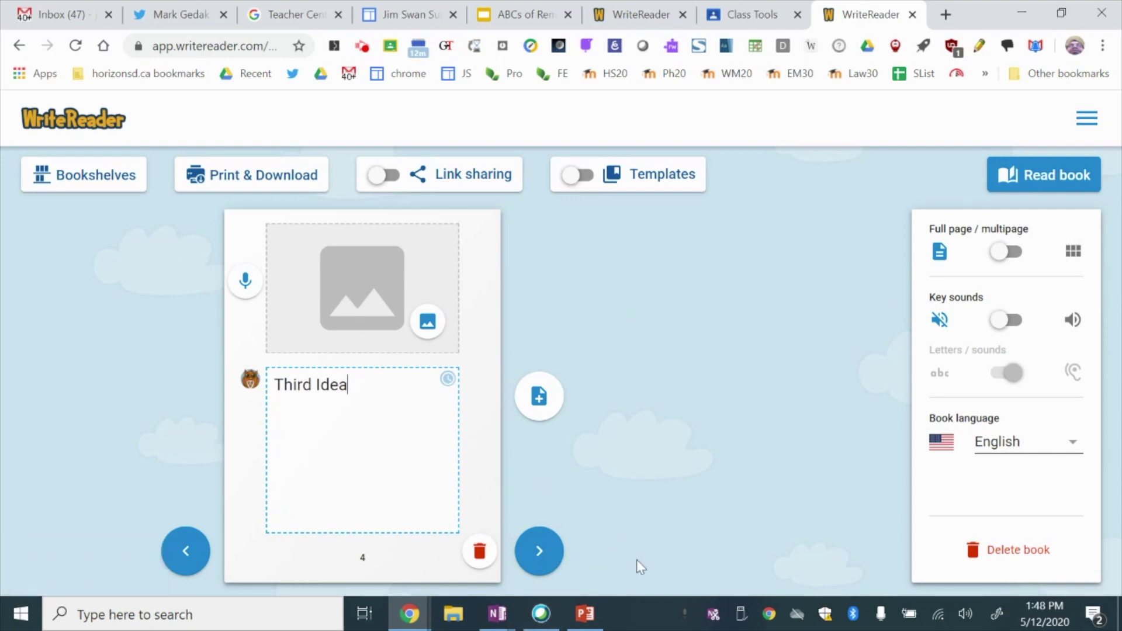
mouse_move(578, 175)
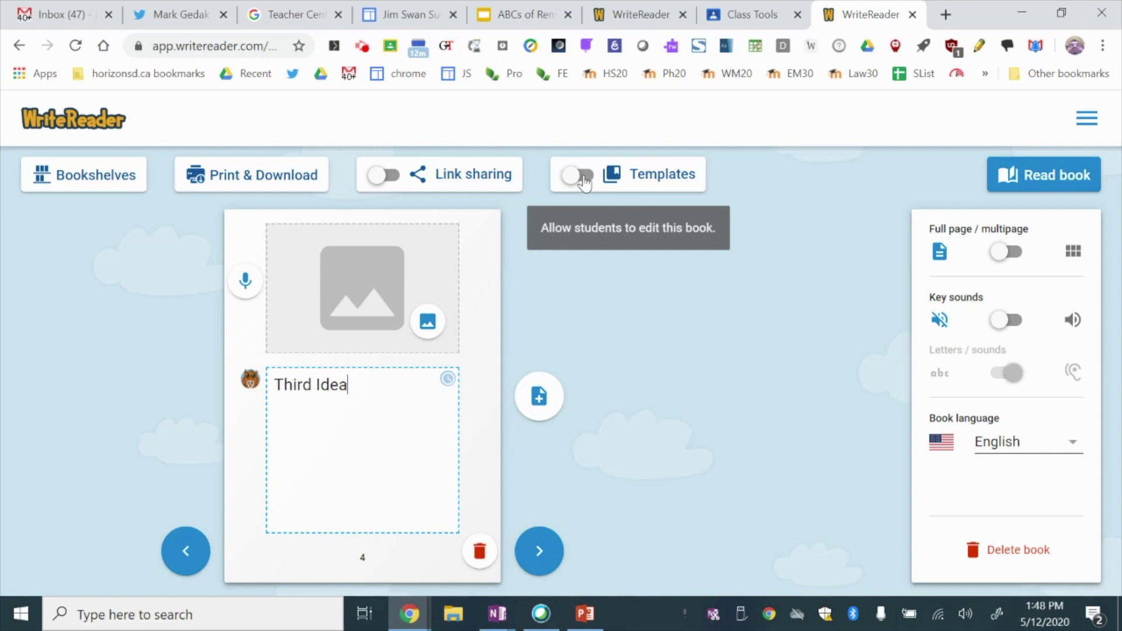
- Share the book as a class template and preview its spreads through Third Idea
left_click(585, 181)
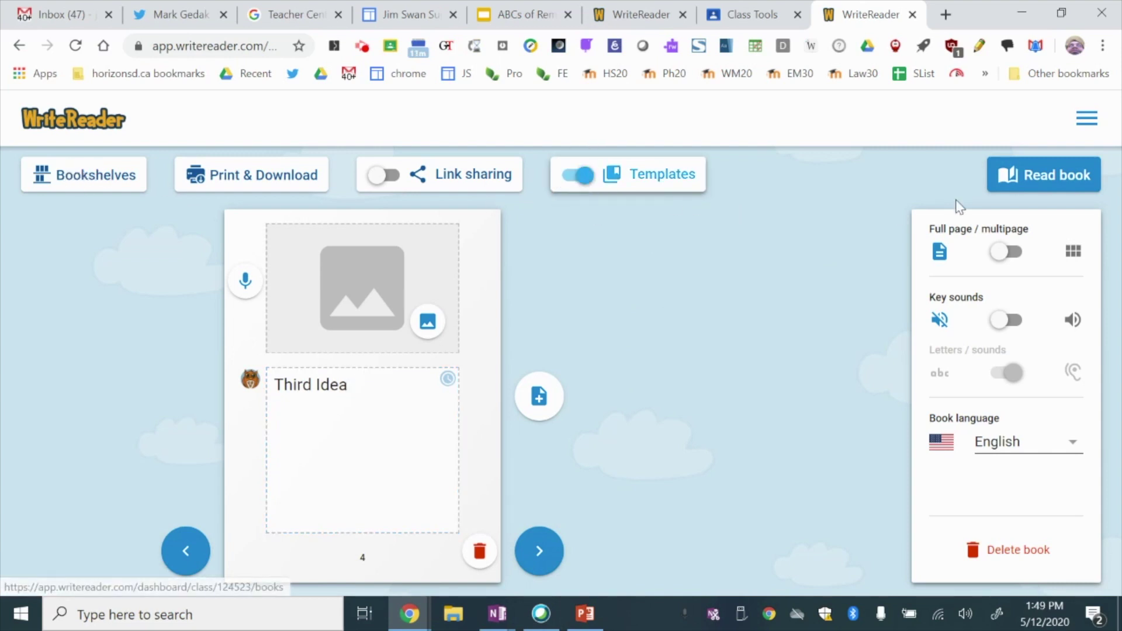
left_click(1059, 181)
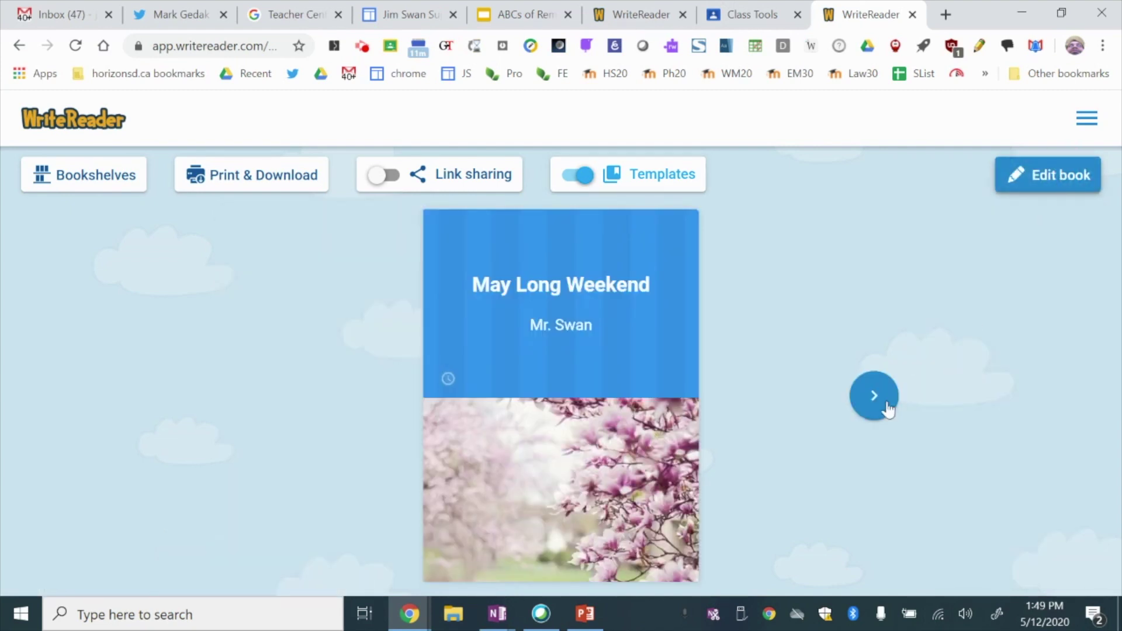
left_click(888, 408)
left_click(887, 408)
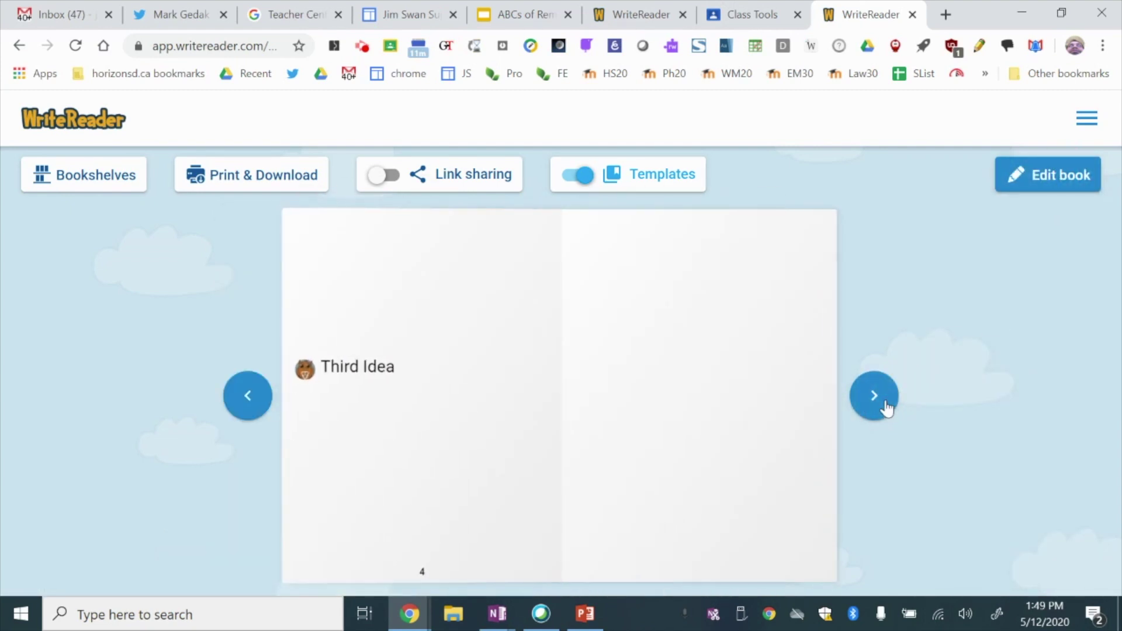
- Show the class bookshelf with May Long Weekend on it, then switch to the student's Classroom window
left_click(62, 180)
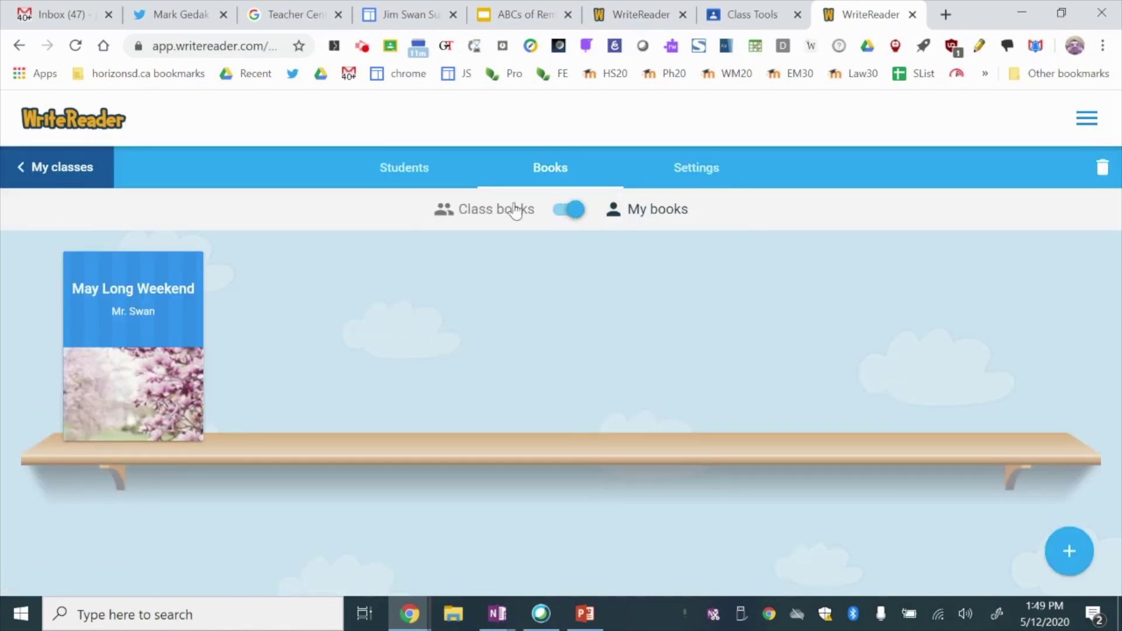
left_click(450, 212)
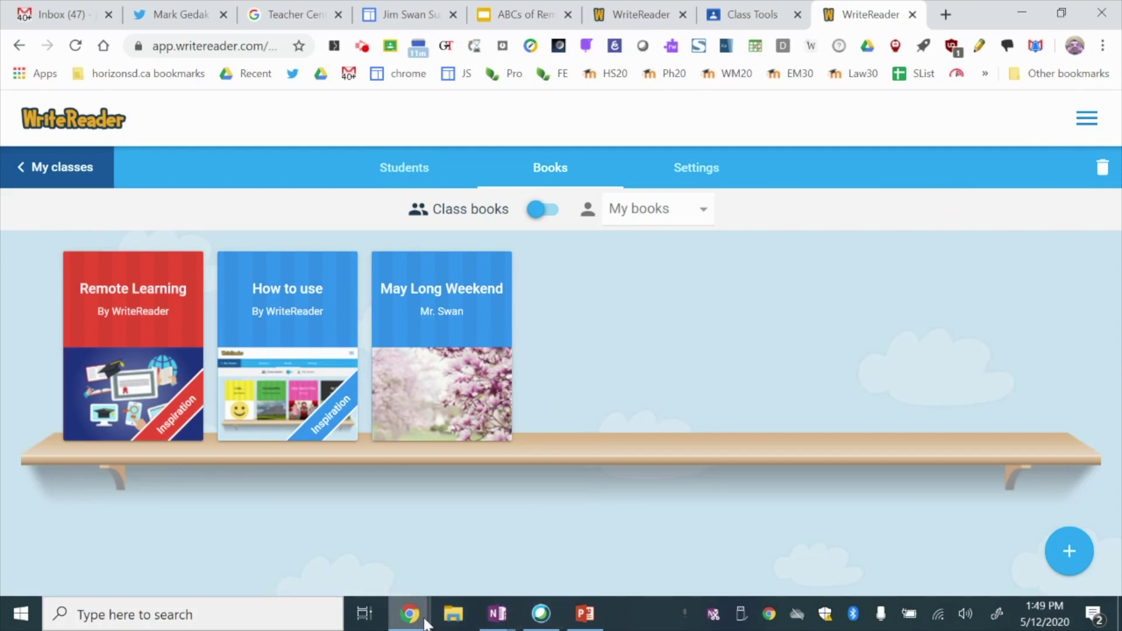
mouse_move(409, 615)
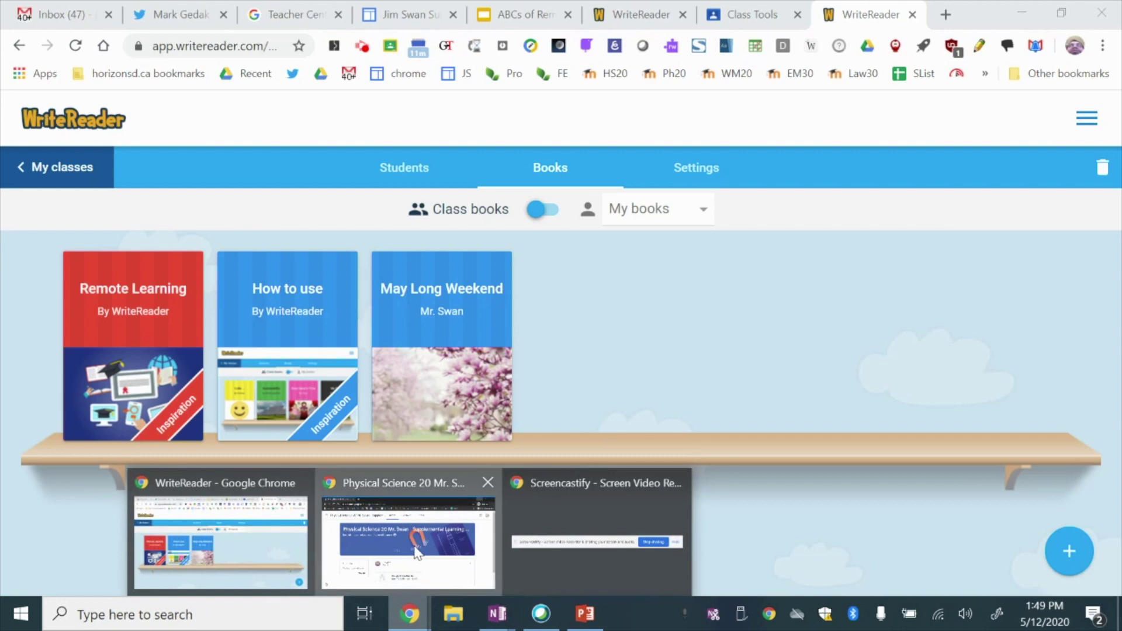
left_click(421, 556)
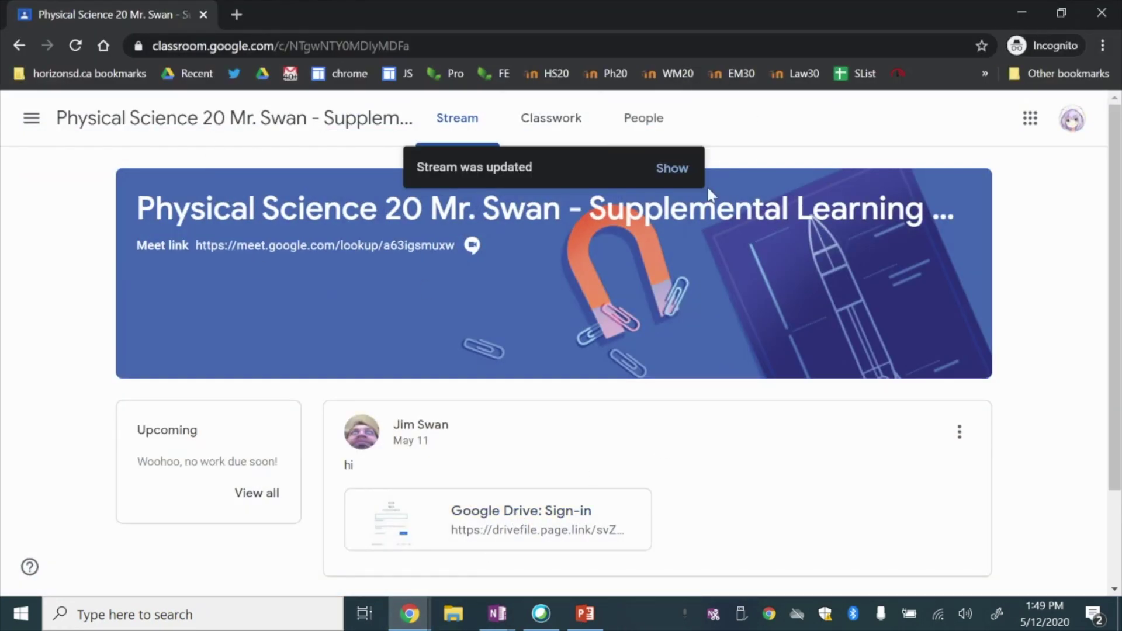
- Reveal the new stream post, then reach the WriteReader link under the Class Tools topic in Classwork
left_click(672, 169)
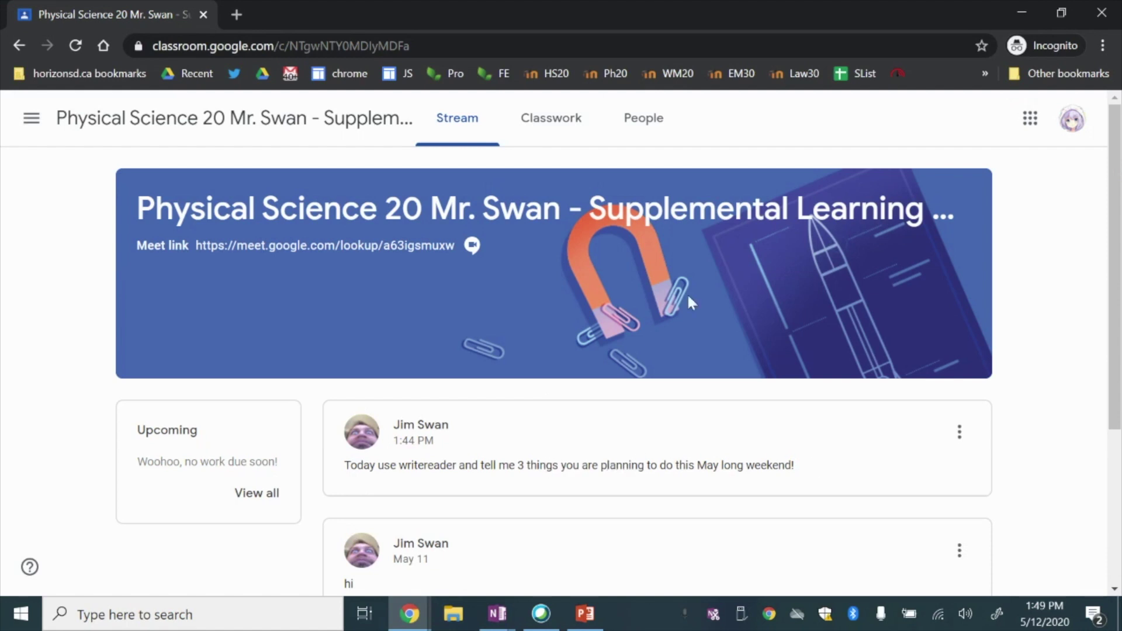
left_click(518, 104)
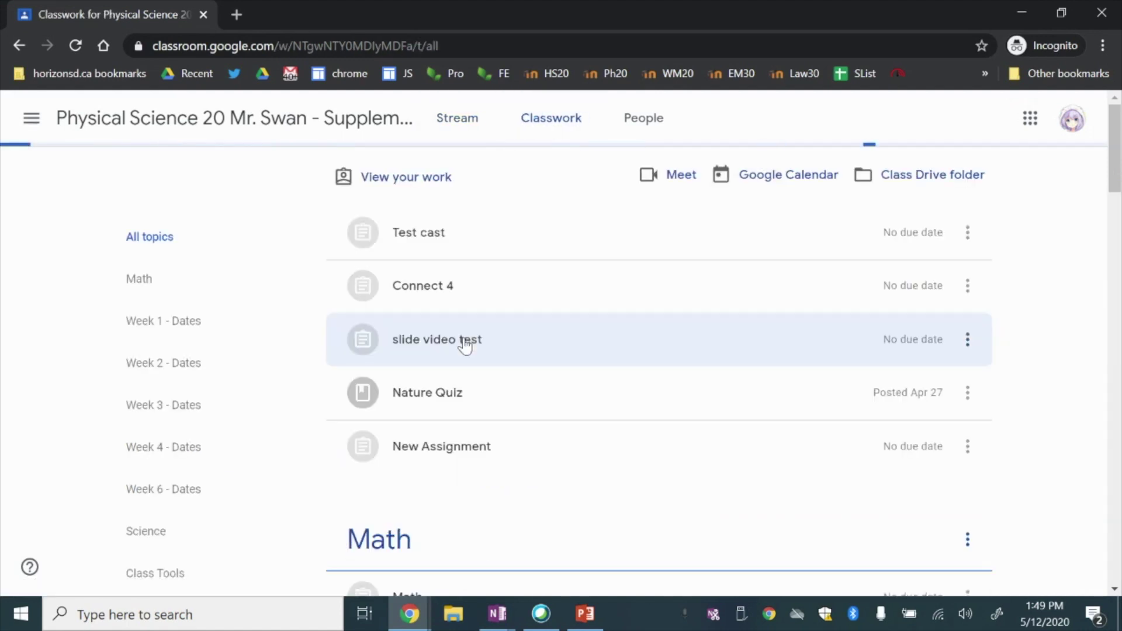
scroll(170, 501, "down", 3)
left_click(147, 313)
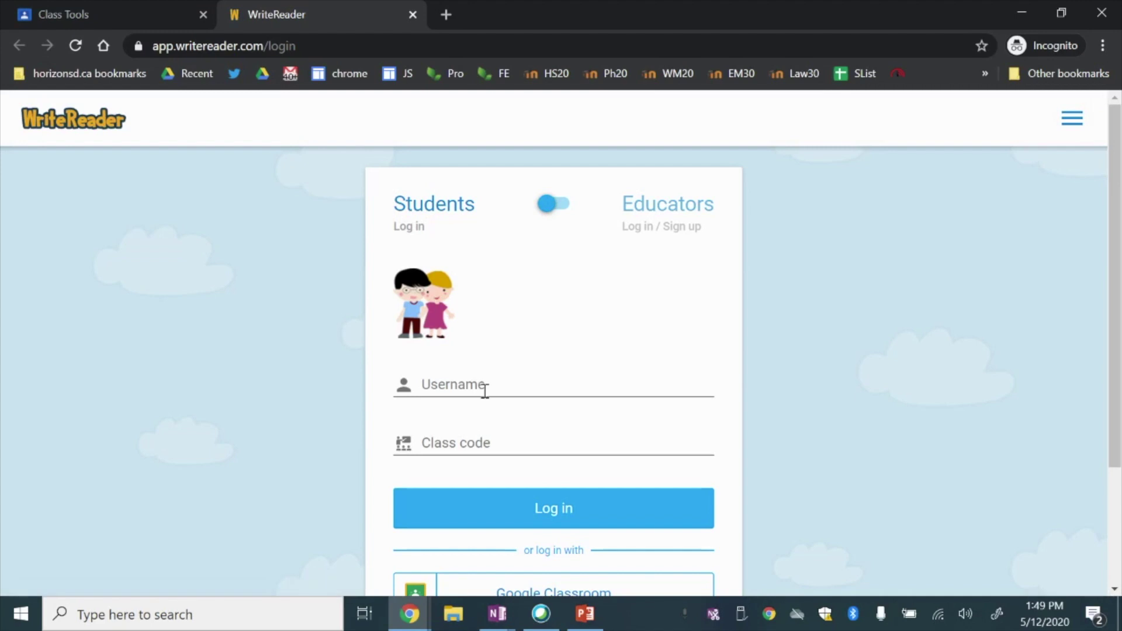
scroll(418, 417, "down", 2)
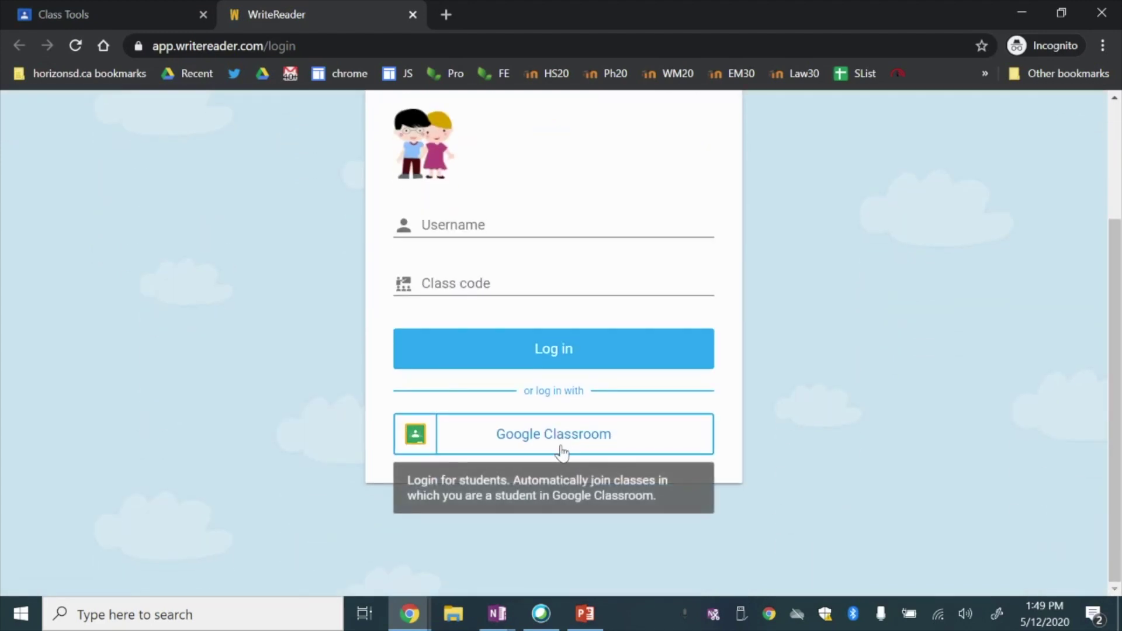
- Sign in with the student's Google account, allow access, and enter the Physical Science 20 bookshelf
left_click(561, 443)
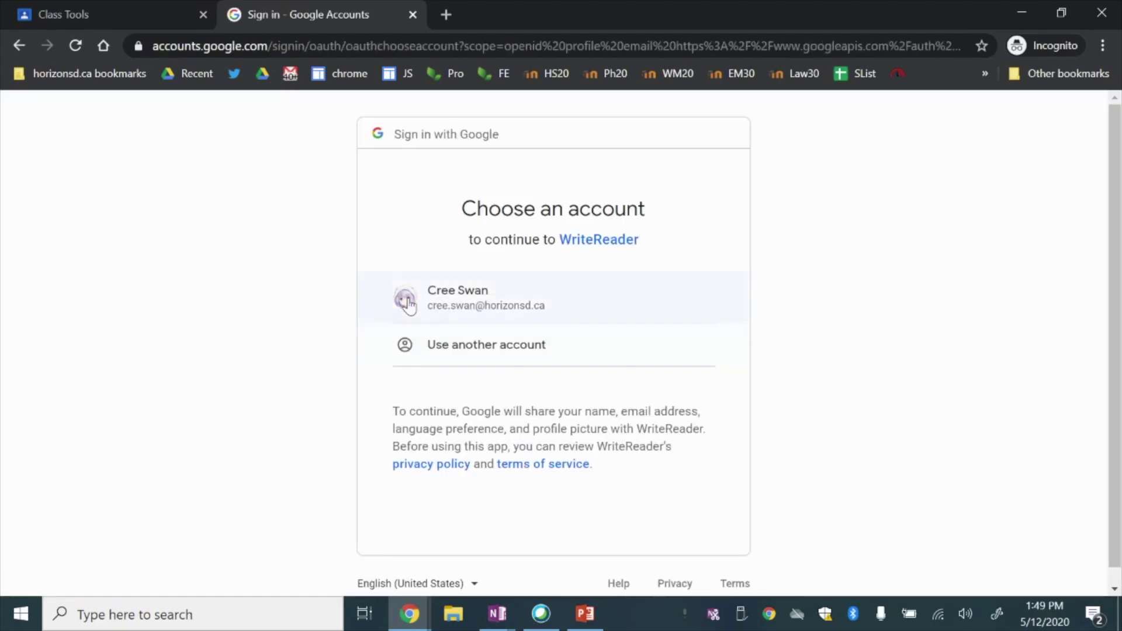
left_click(406, 302)
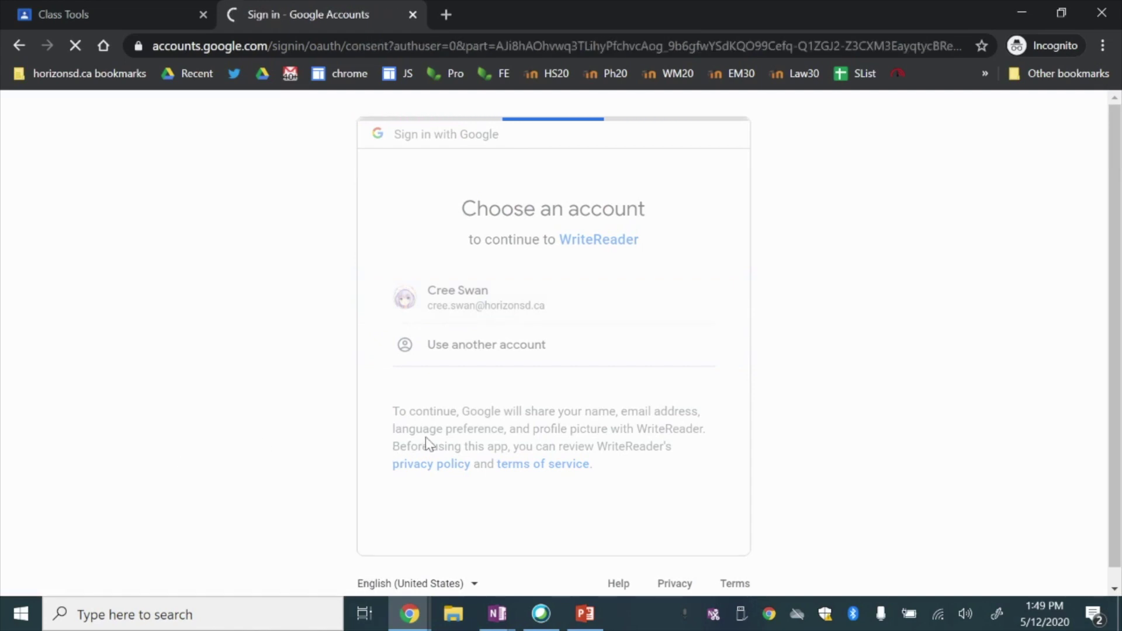
scroll(451, 439, "down", 4)
left_click(677, 471)
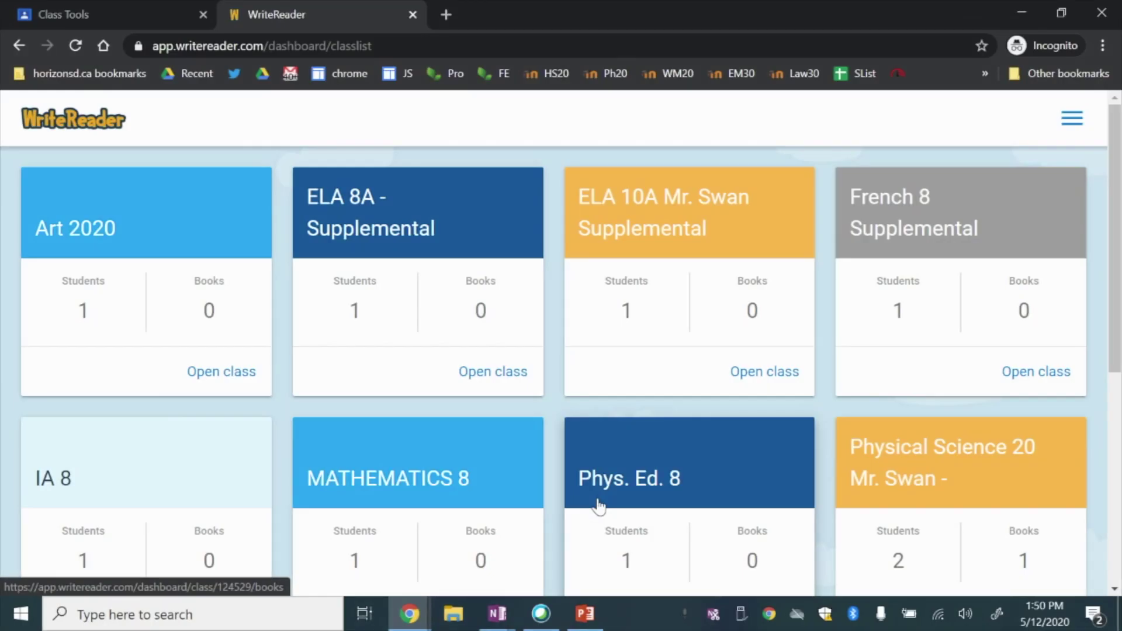
scroll(597, 501, "down", 1)
scroll(597, 500, "down", 1)
scroll(597, 505, "down", 2)
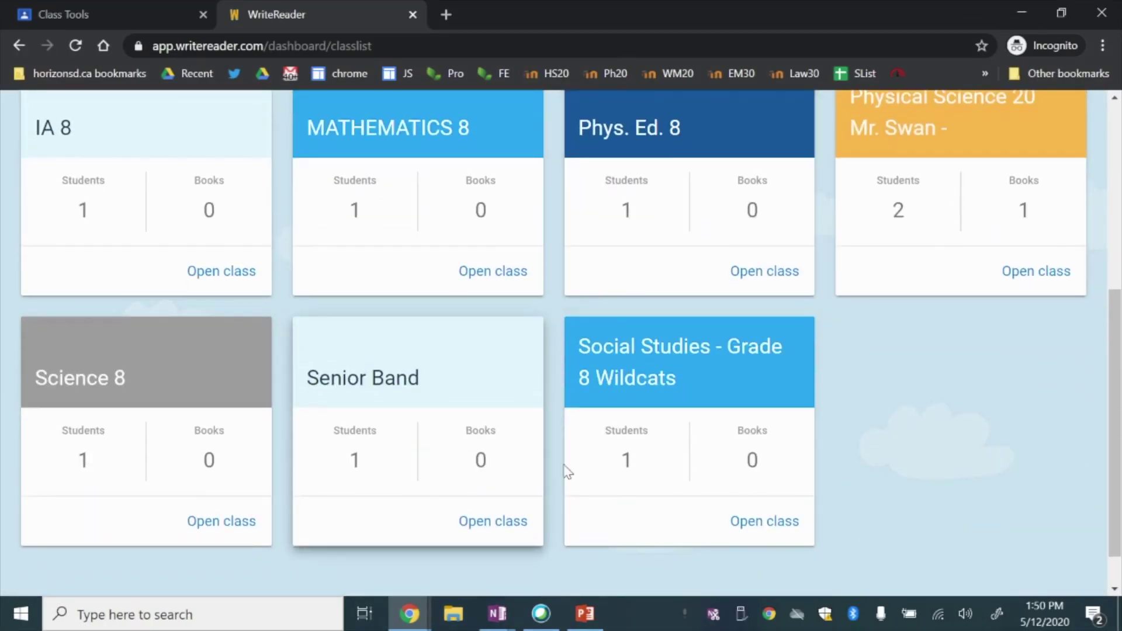
scroll(605, 470, "up", 1)
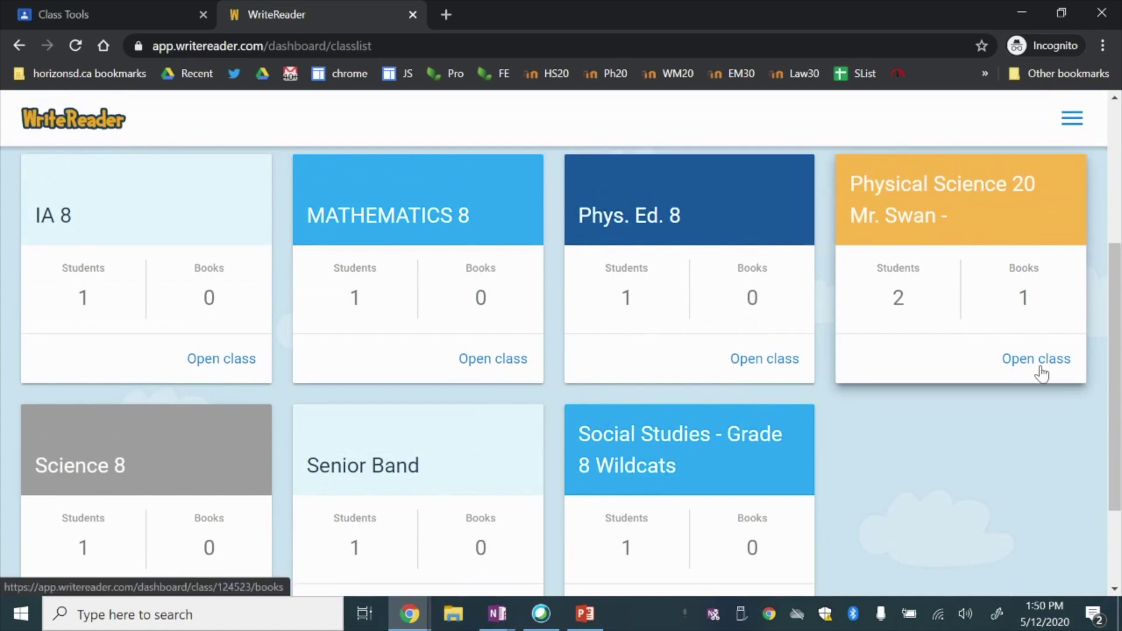
left_click(1037, 358)
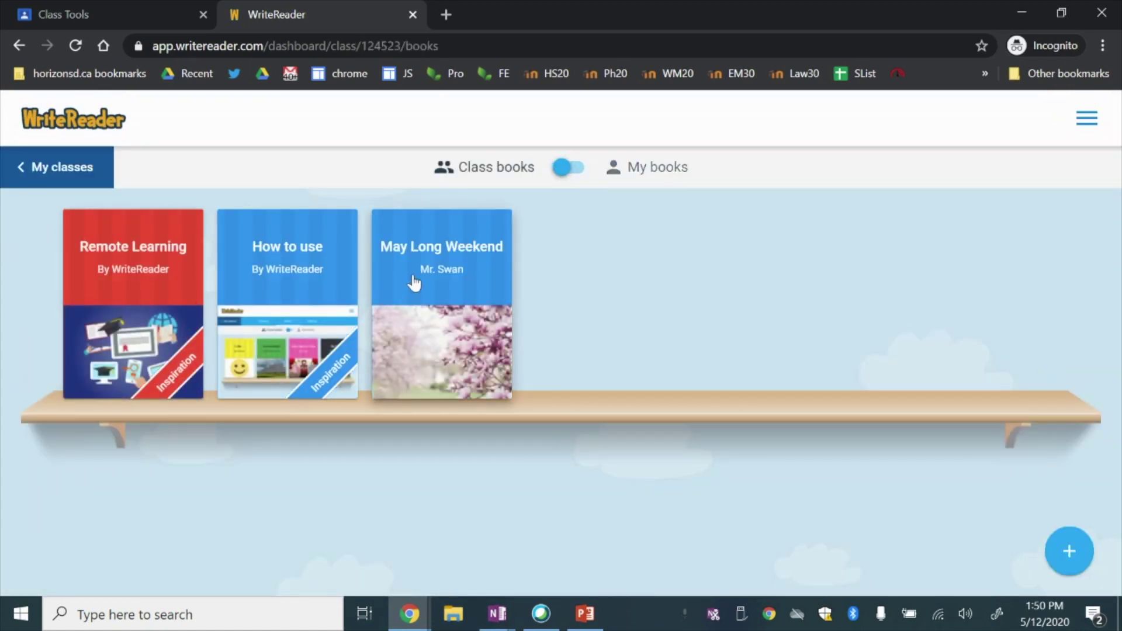
- Start editing Mr. Swan's May Long Weekend book, landing on its blossom-photo cover
left_click(451, 270)
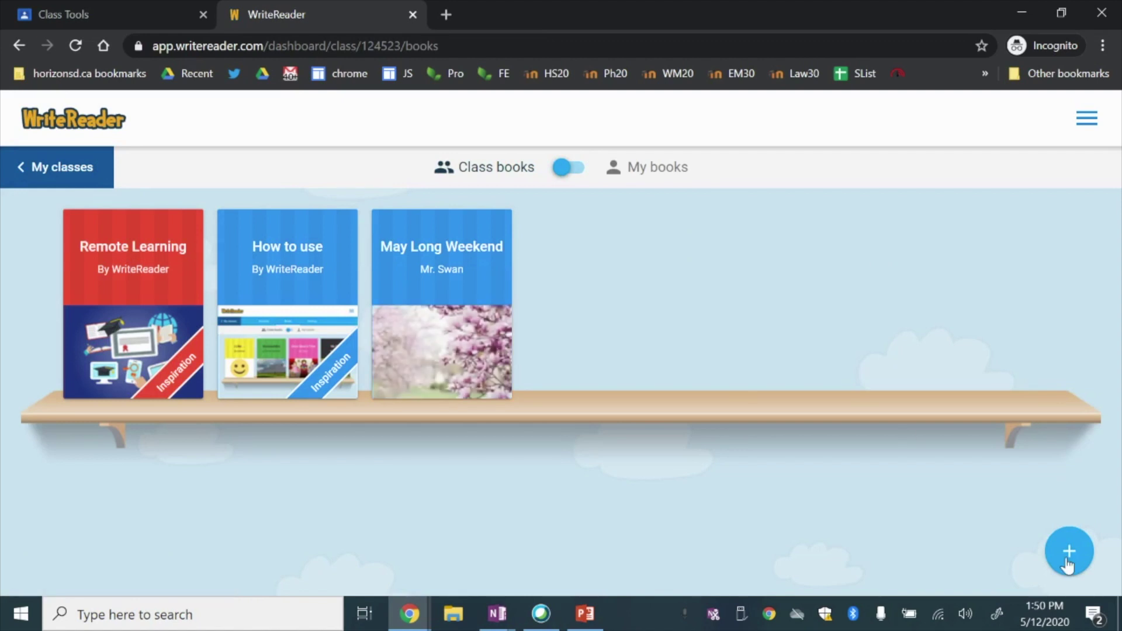
left_click(1069, 552)
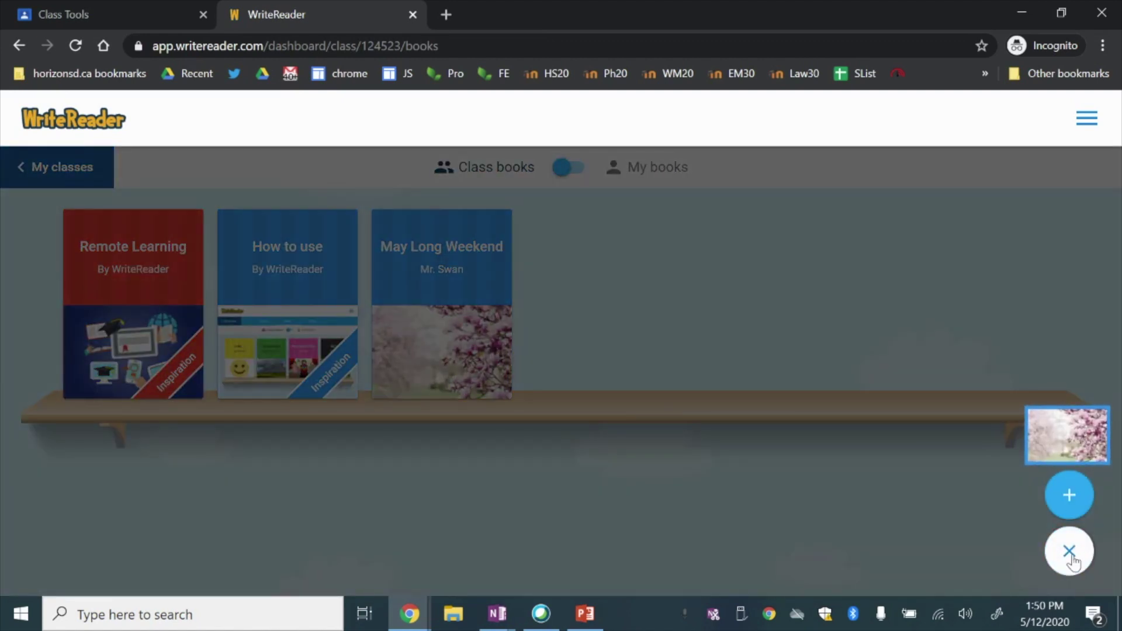
left_click(1073, 436)
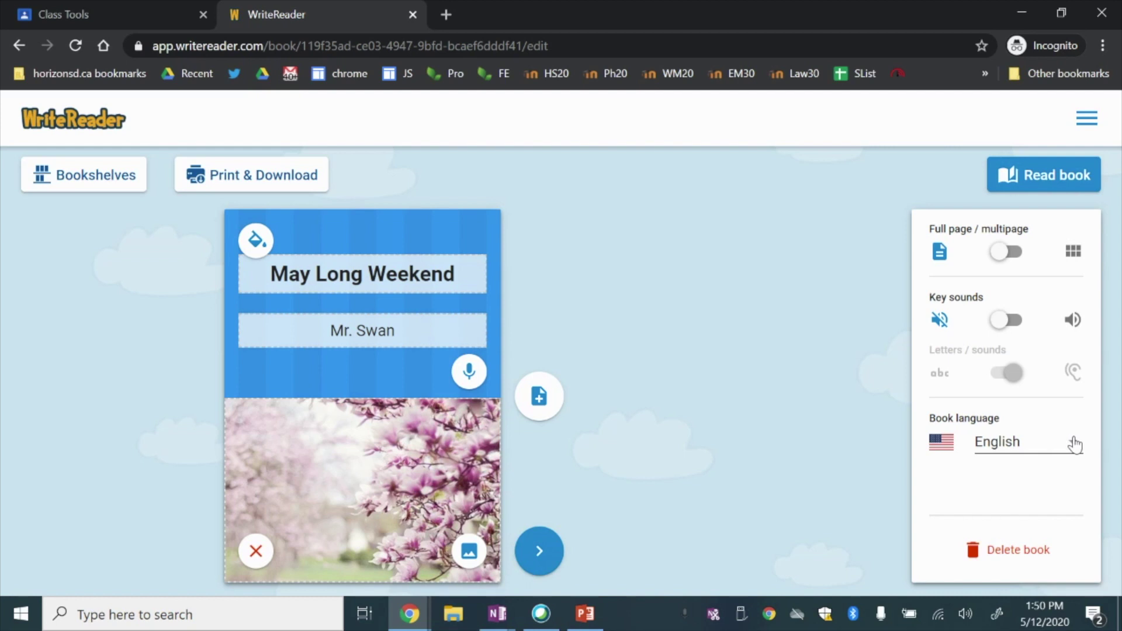
- On page 2, replace 'First Idea' with 'Go to the ice cream shop!' and bring up the image bank
left_click(538, 566)
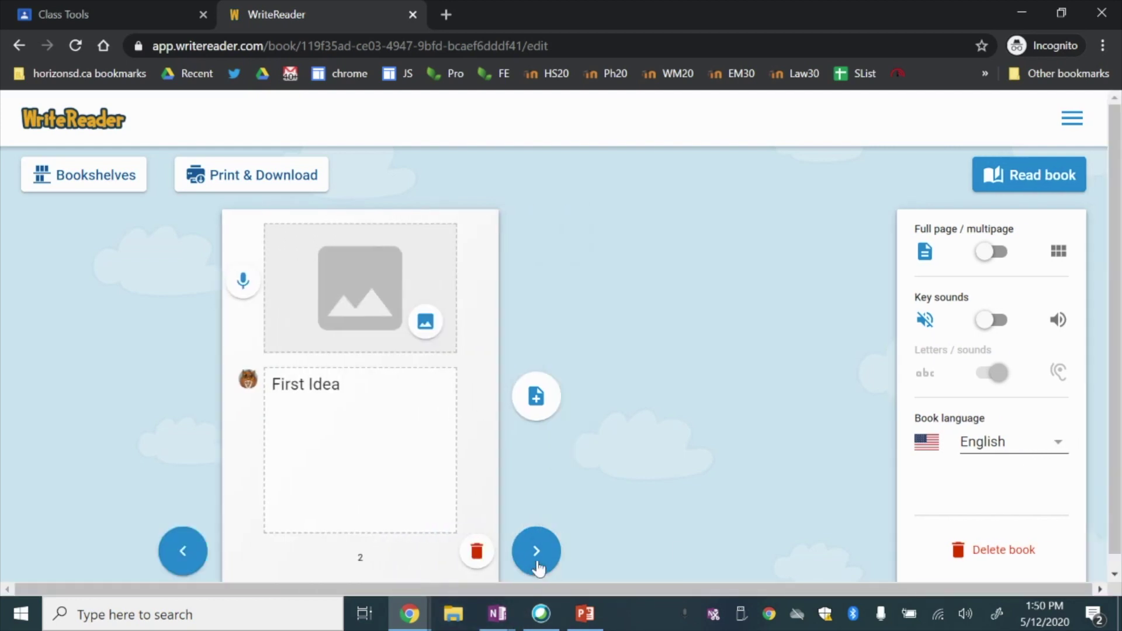
left_click_drag(364, 391, 184, 401)
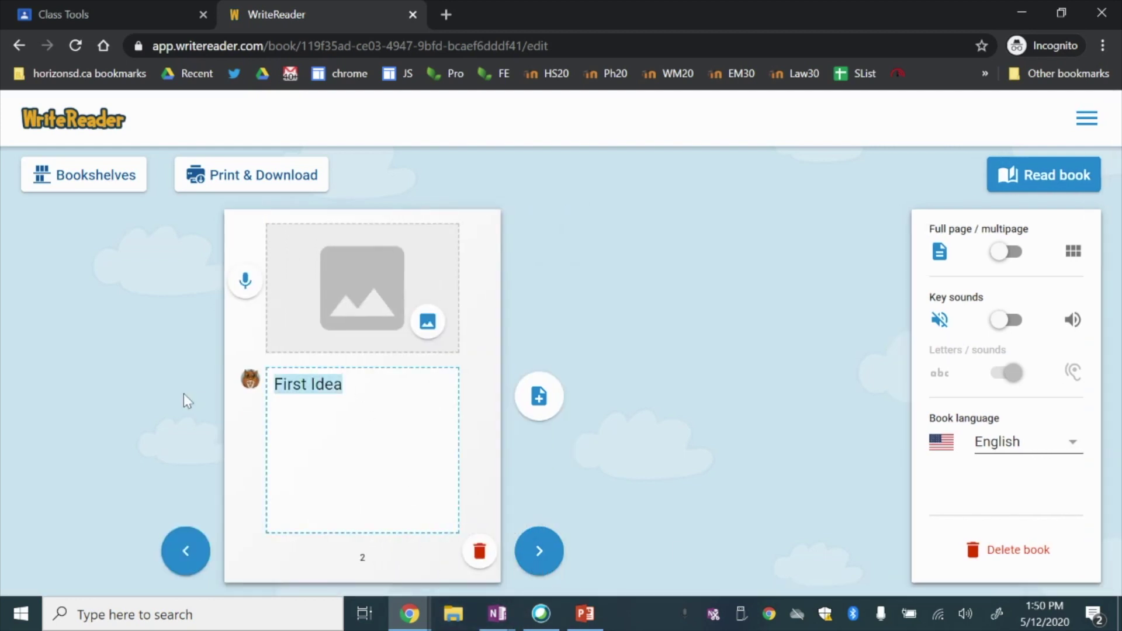
type("Go to")
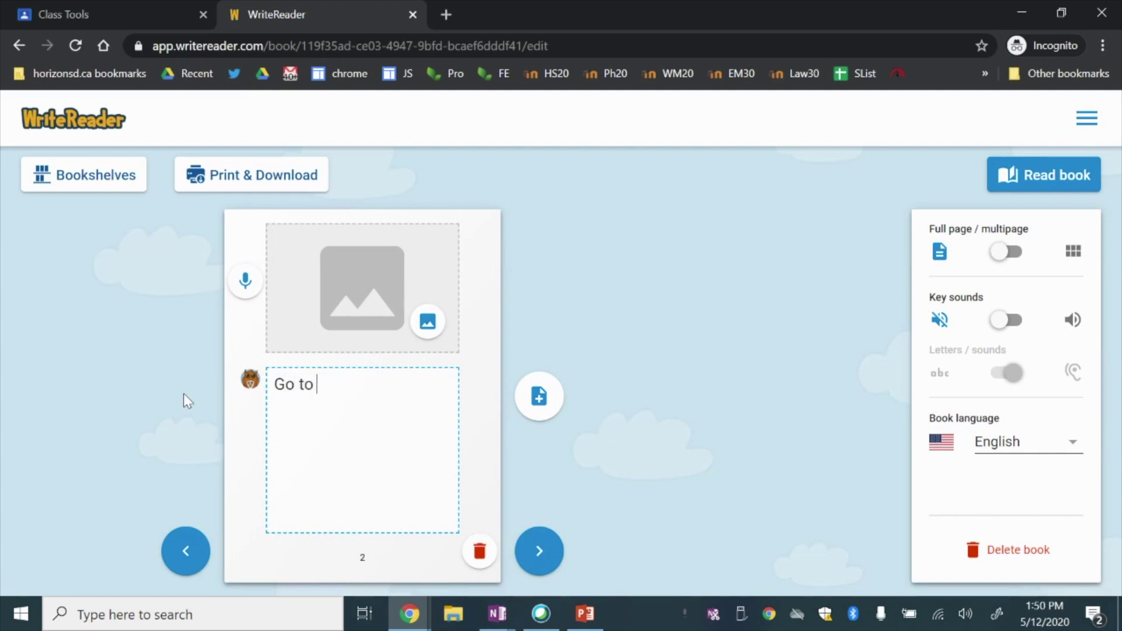
type(" the ice ")
type("cream sho")
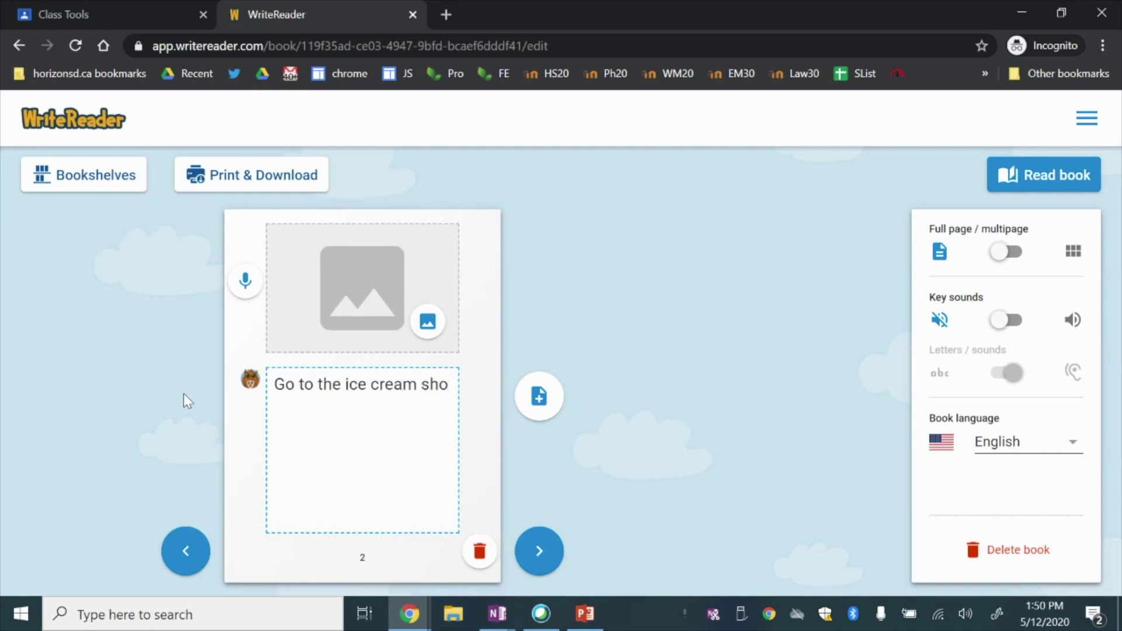
type("p!")
left_click(373, 292)
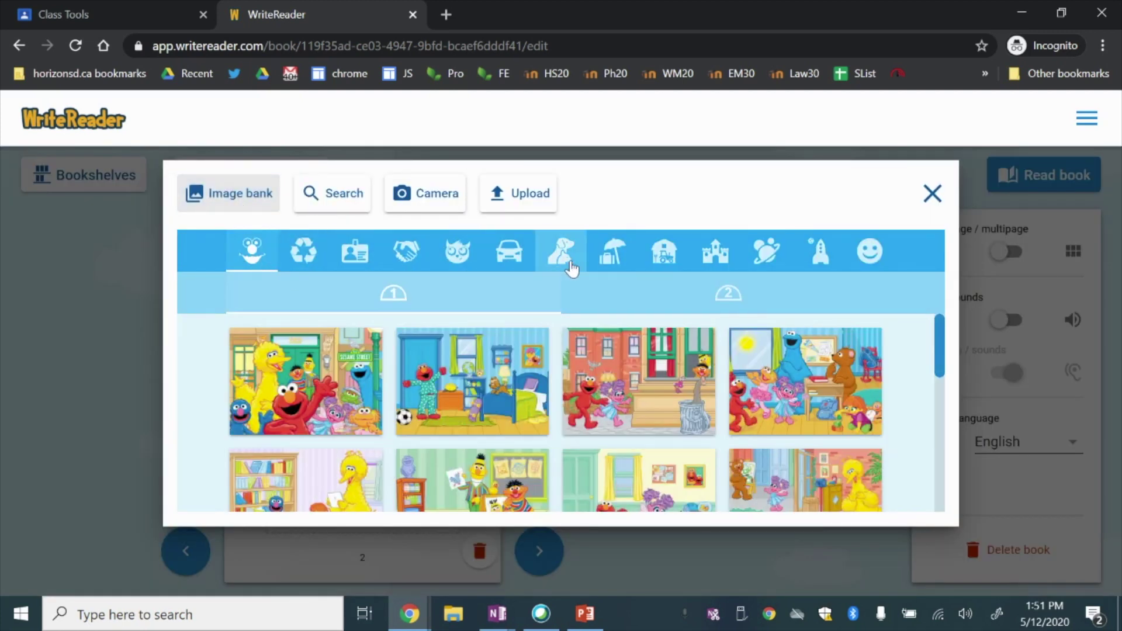
- Pick the ice cream cone photo from the summer category and save its crop onto page 2
left_click(611, 256)
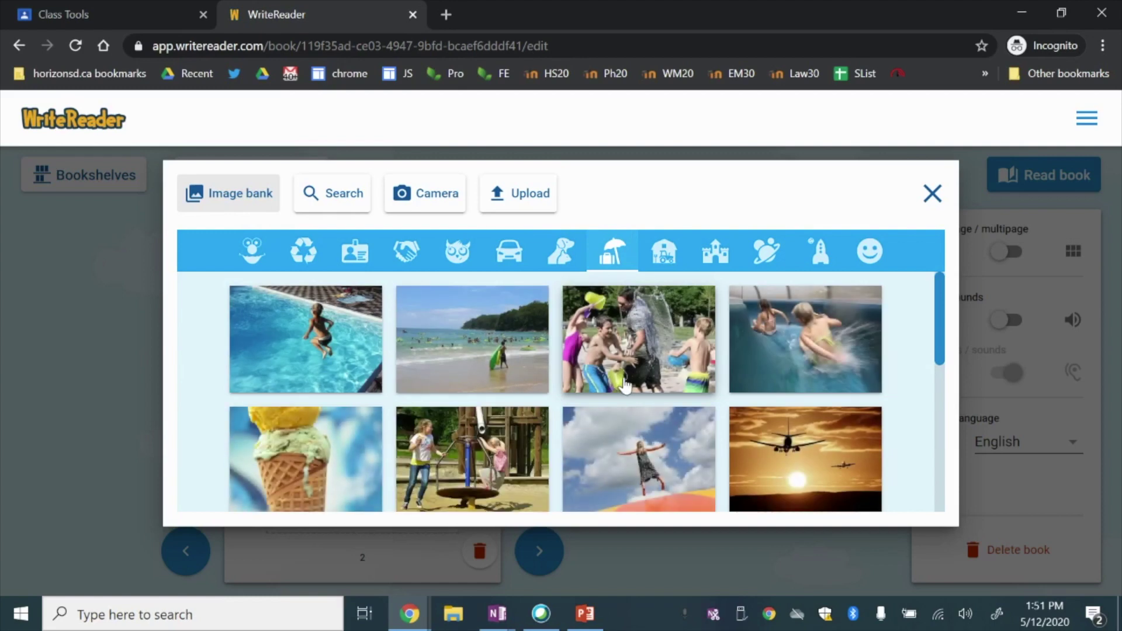
left_click(319, 457)
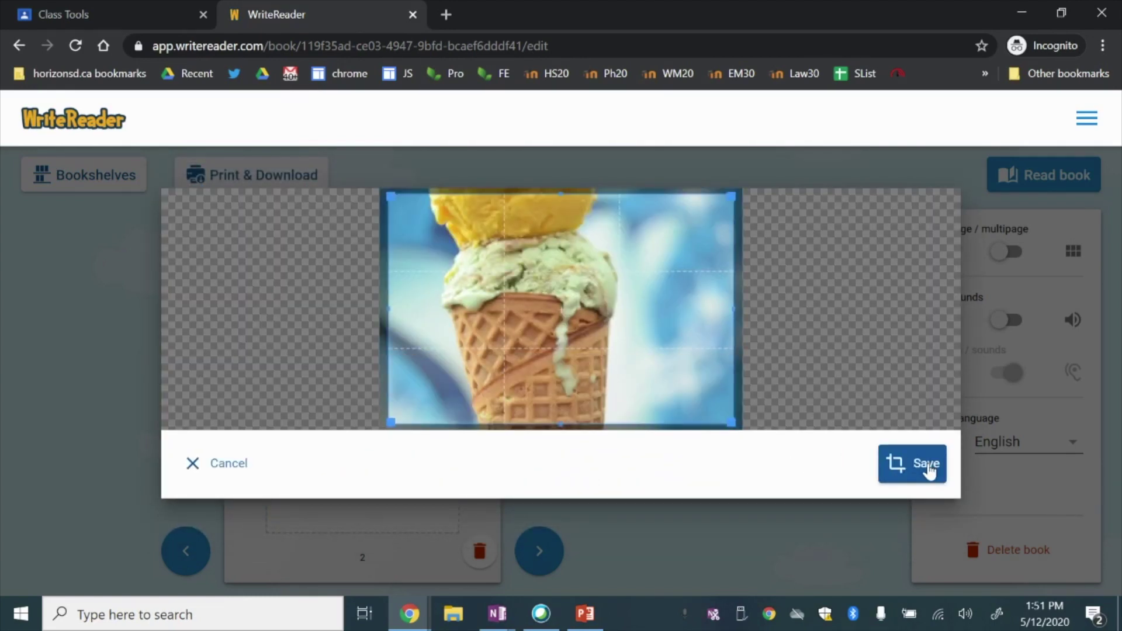
left_click(927, 474)
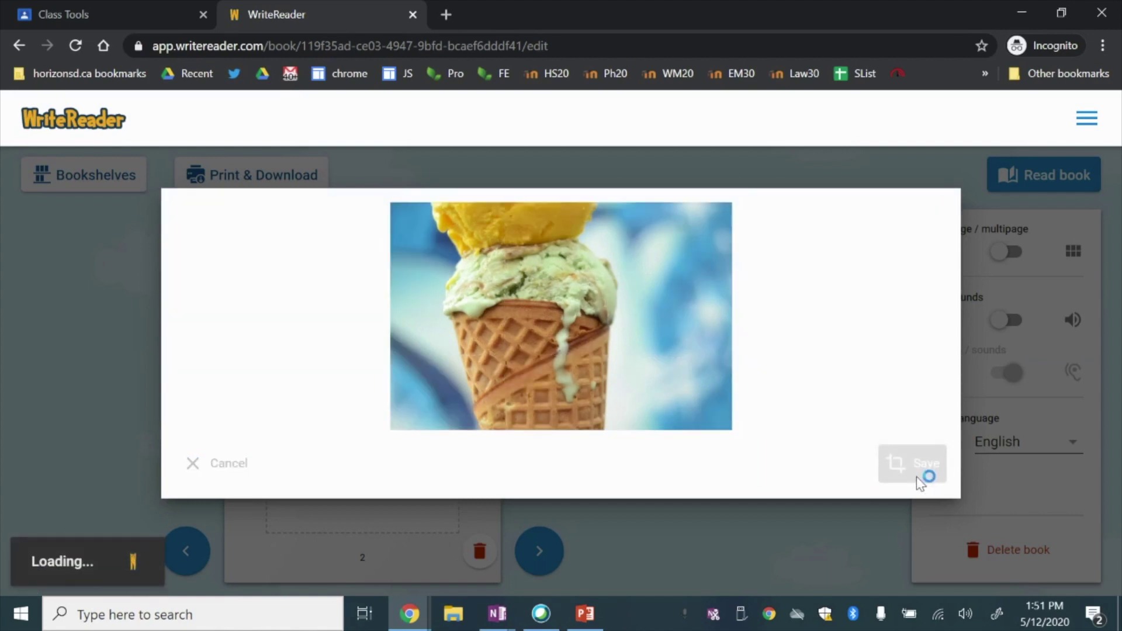